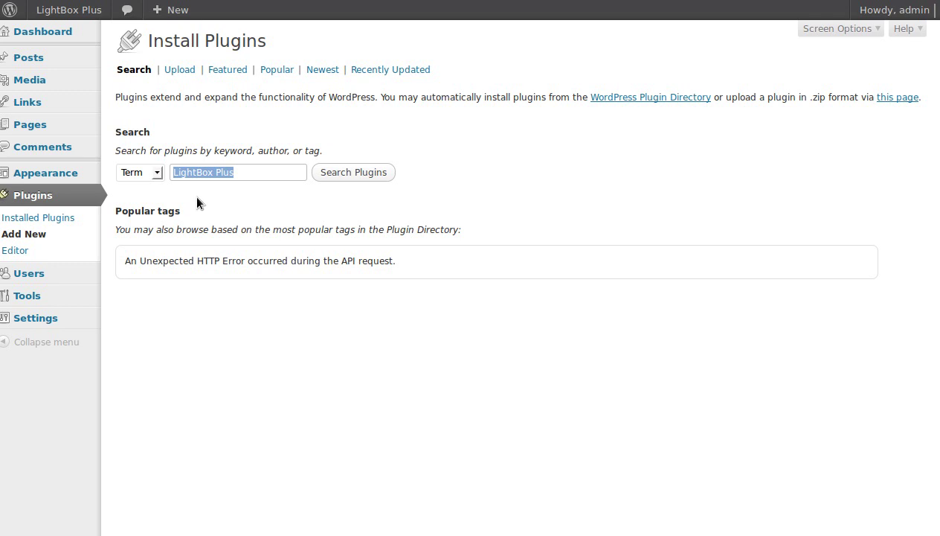
pyautogui.click(240, 173)
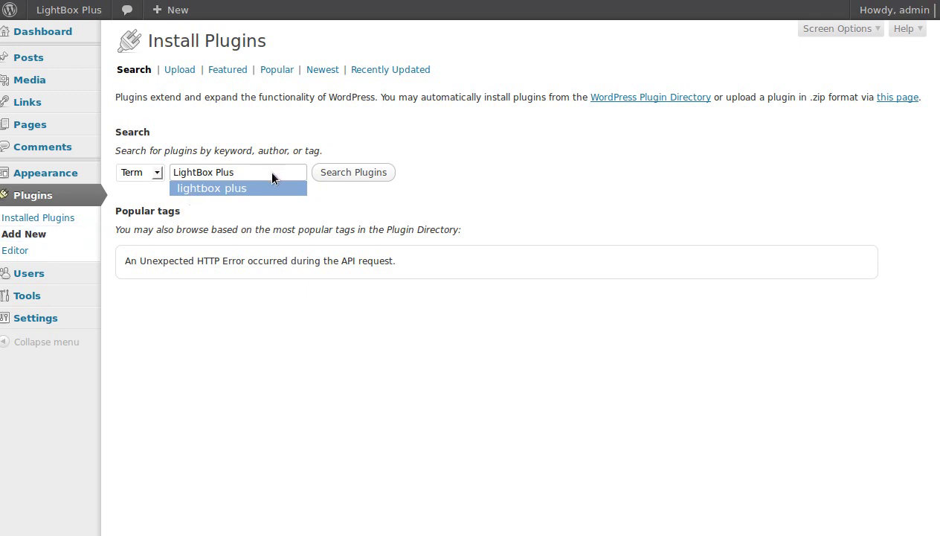
pyautogui.click(447, 179)
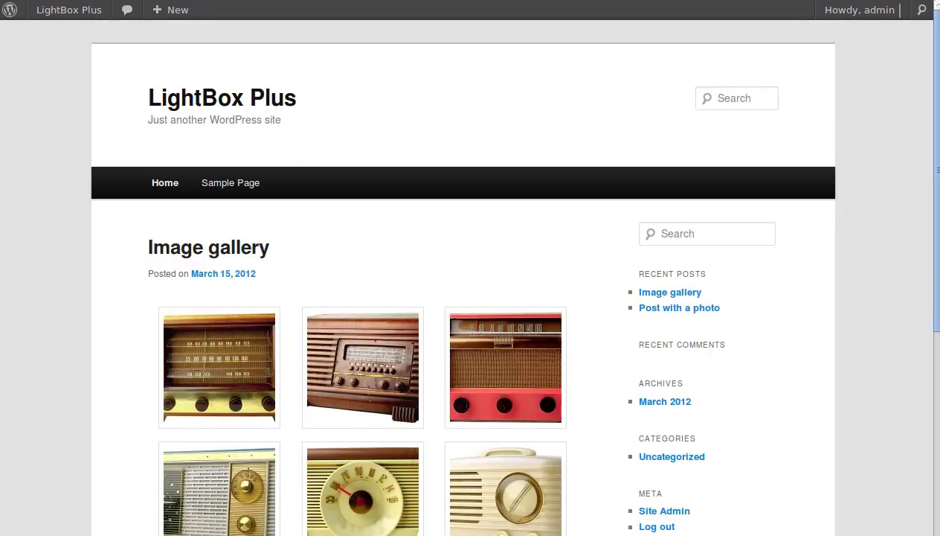
# View the first radio thumbnail of the "Image gallery" post at full size, and return to the blog page
pyautogui.scroll(-2, 535, 252)
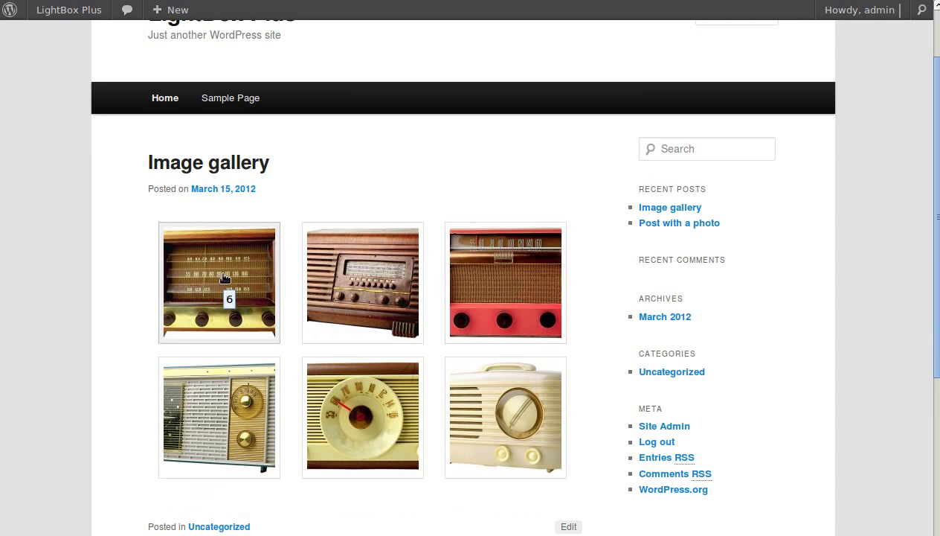
pyautogui.click(223, 272)
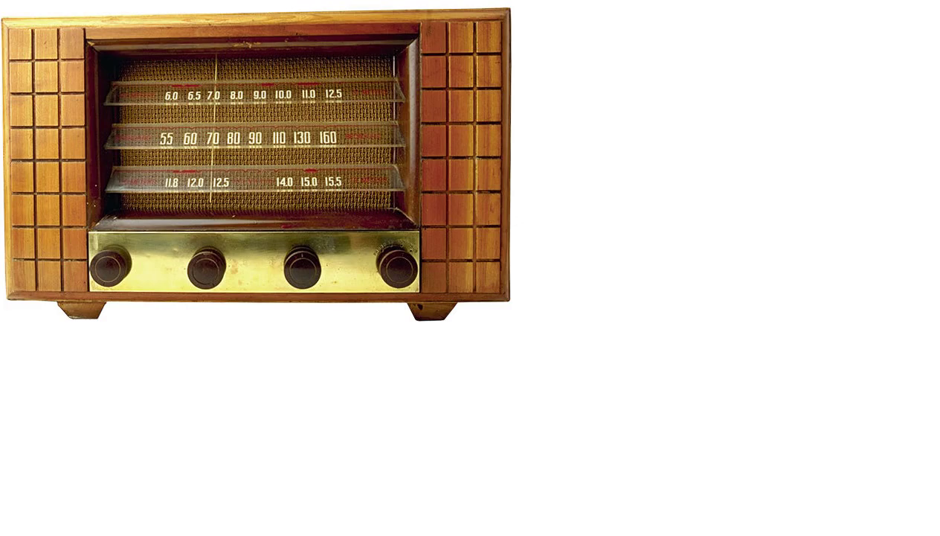
pyautogui.hotkey('alt', 'Left')
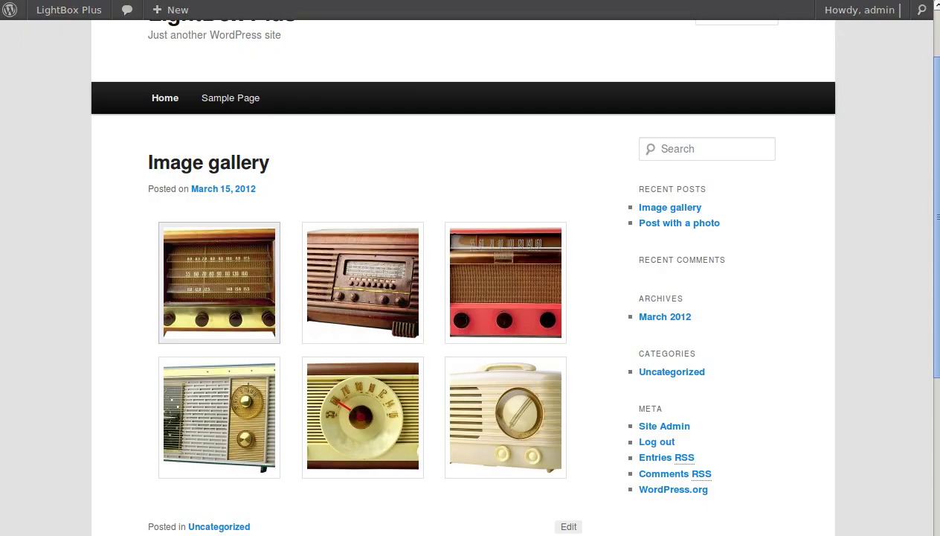
# Check how the radio photo in "Post with a photo" opens and closes in its lightbox, and return to the image gallery page
pyautogui.hotkey('alt', 'Left')
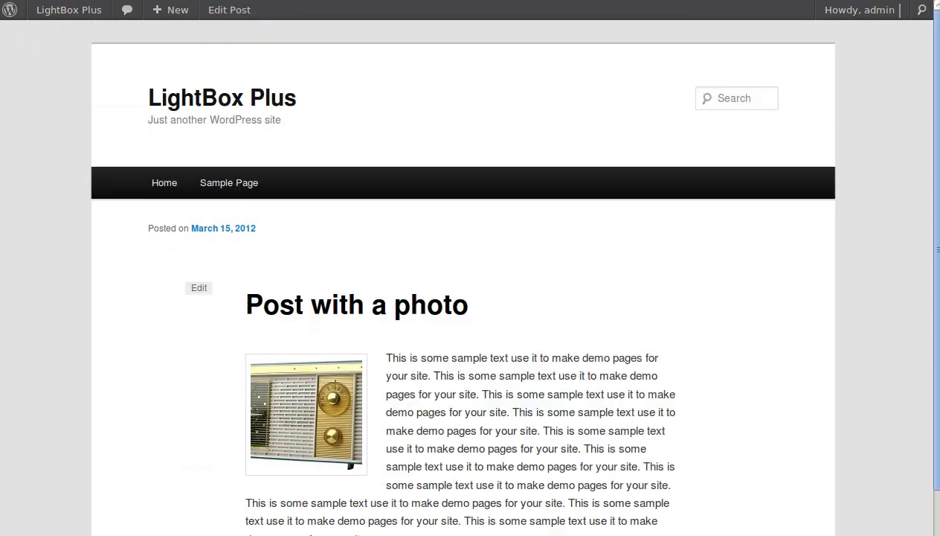
pyautogui.click(294, 414)
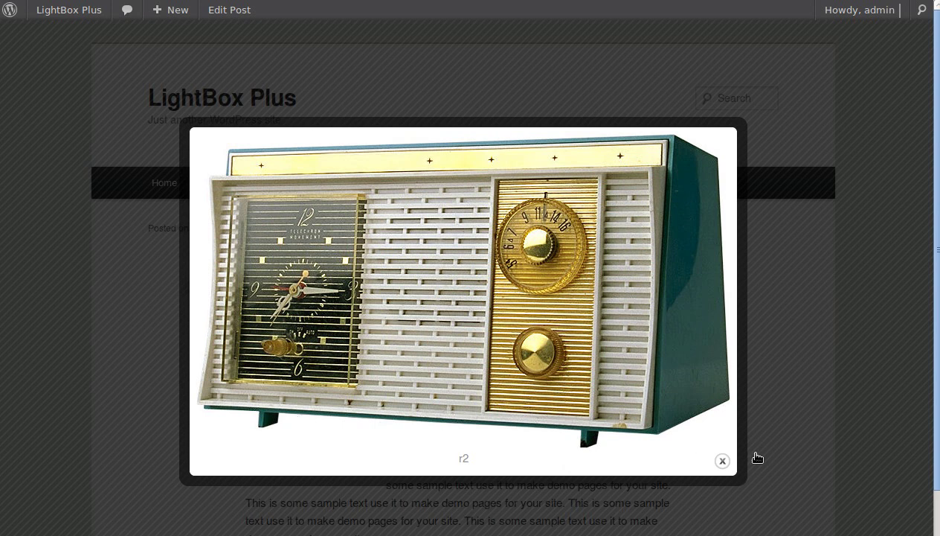
pyautogui.click(724, 462)
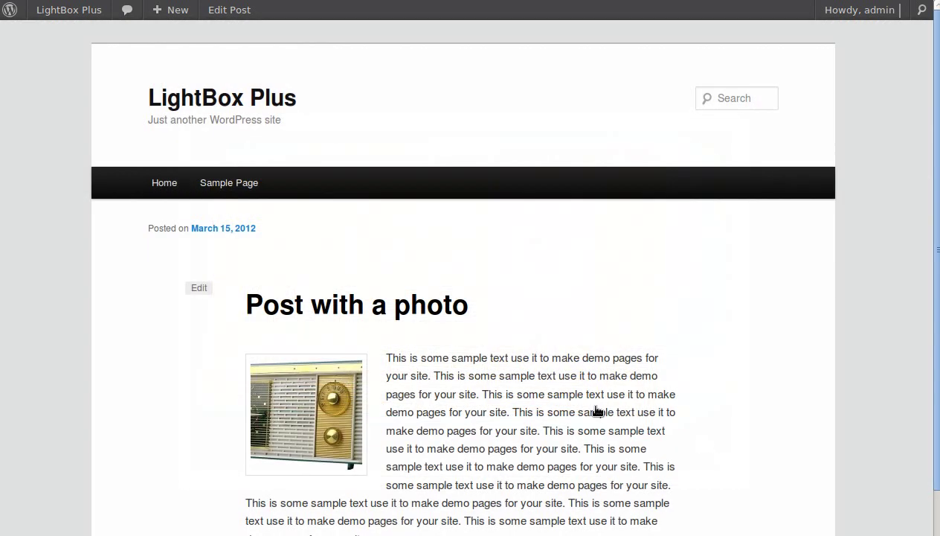
pyautogui.click(267, 403)
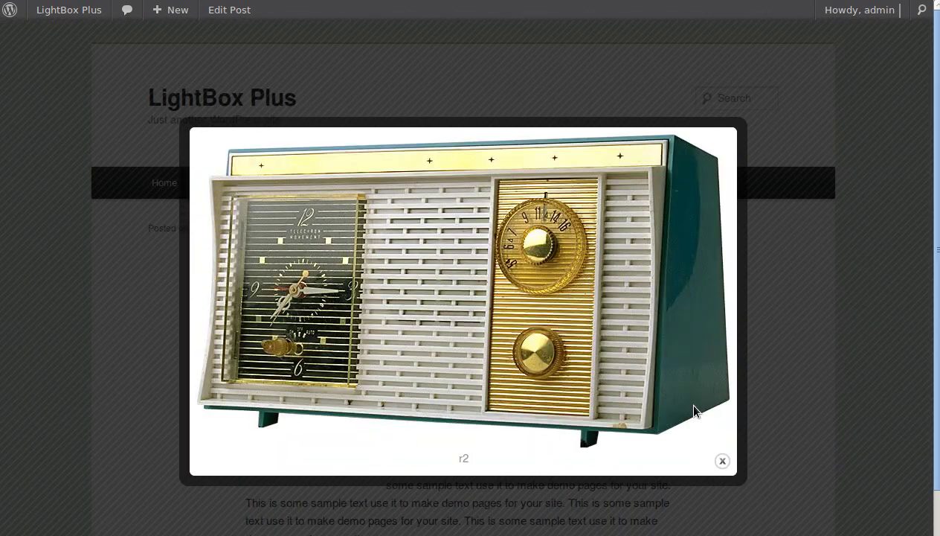
pyautogui.click(722, 461)
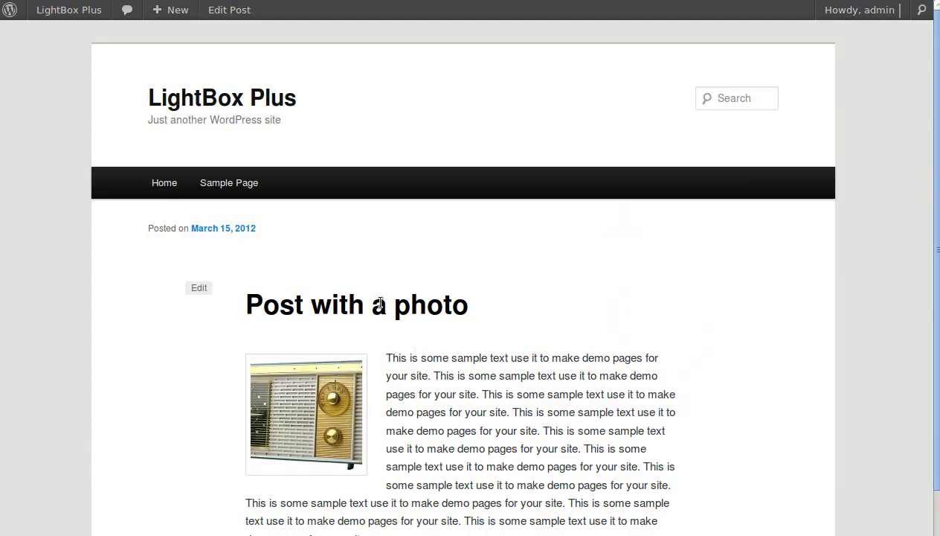
pyautogui.scroll(-3, 469, 355)
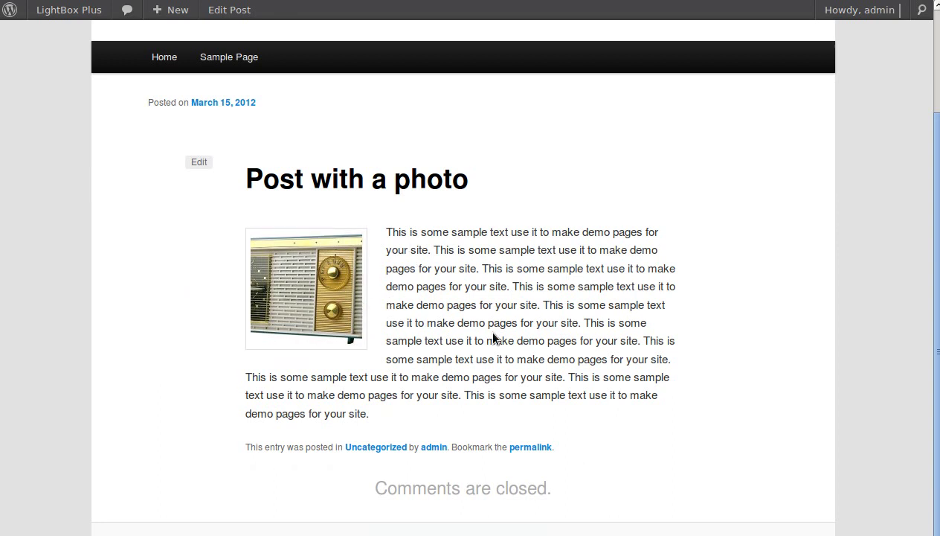
pyautogui.click(325, 285)
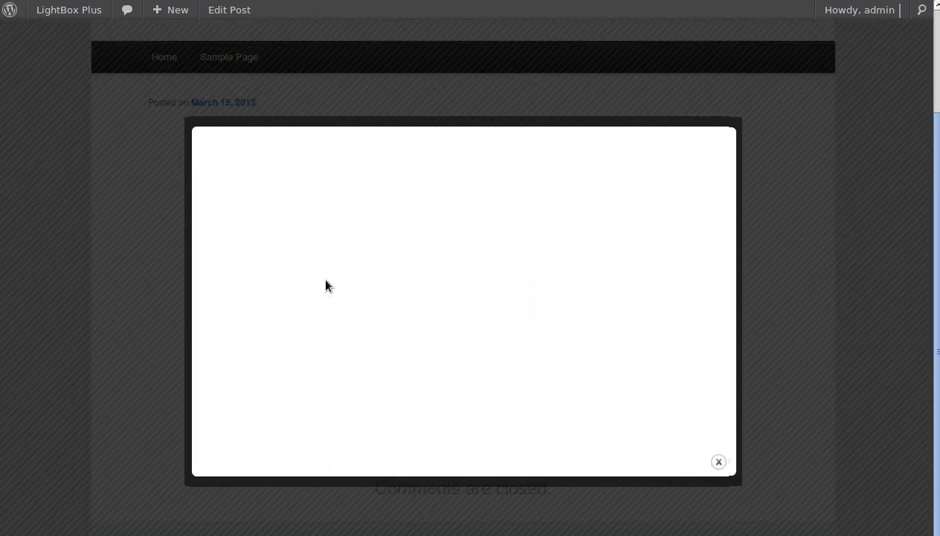
pyautogui.click(722, 460)
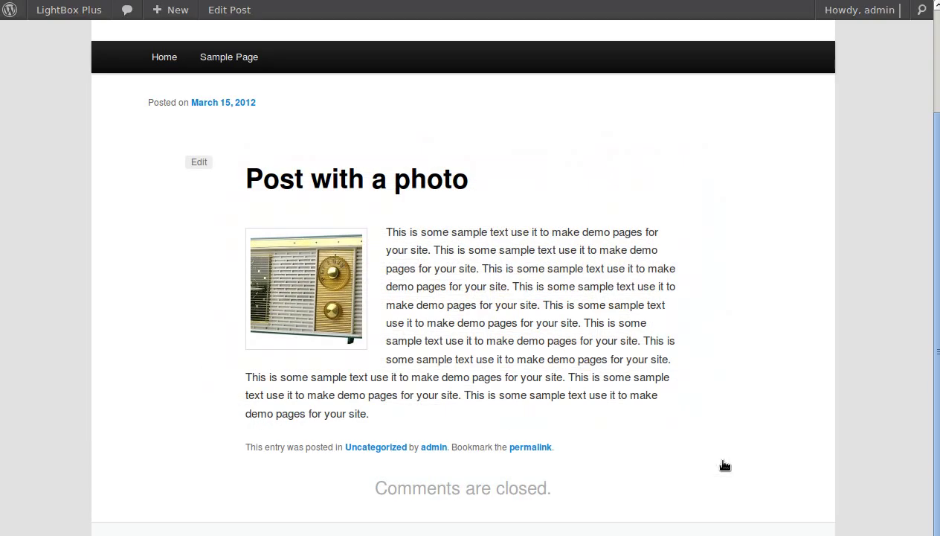
pyautogui.scroll(3, 507, 318)
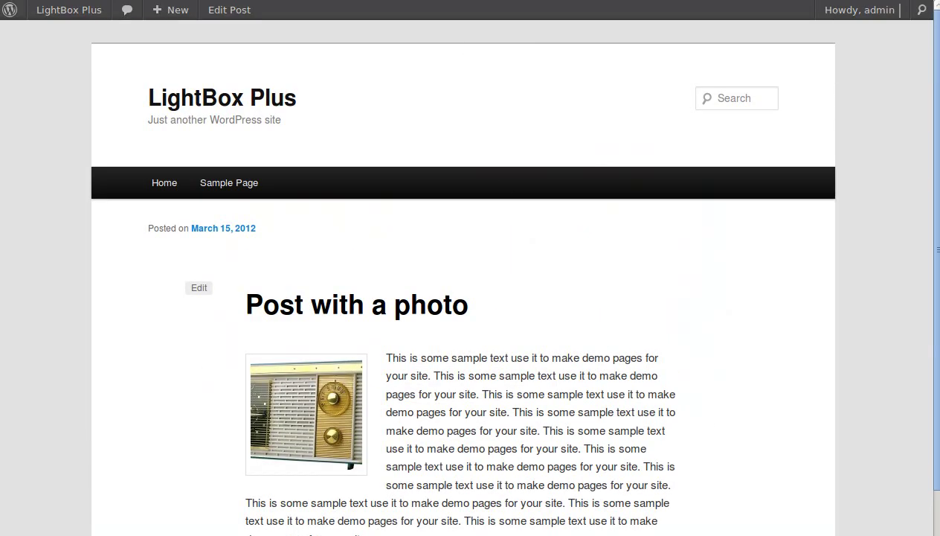
pyautogui.hotkey('alt', 'Left')
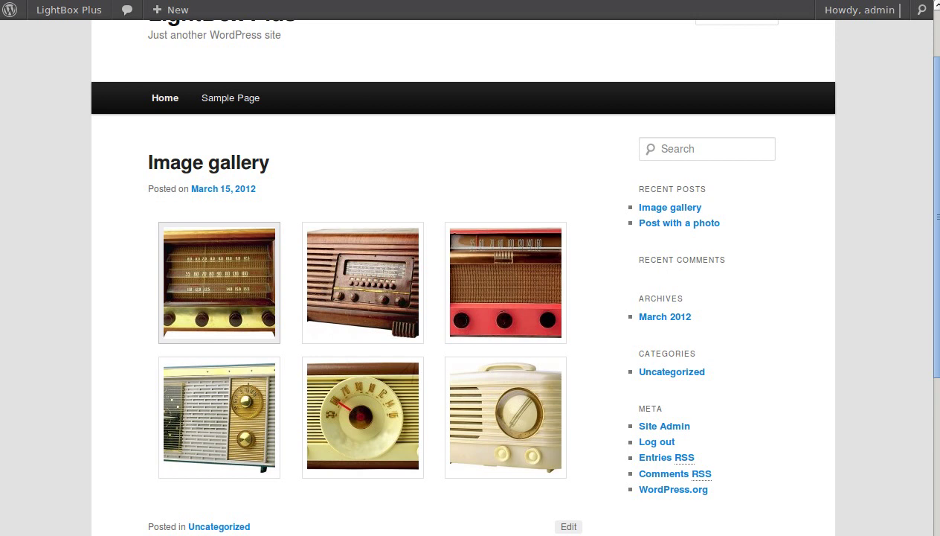
pyautogui.scroll(2, 235, 120)
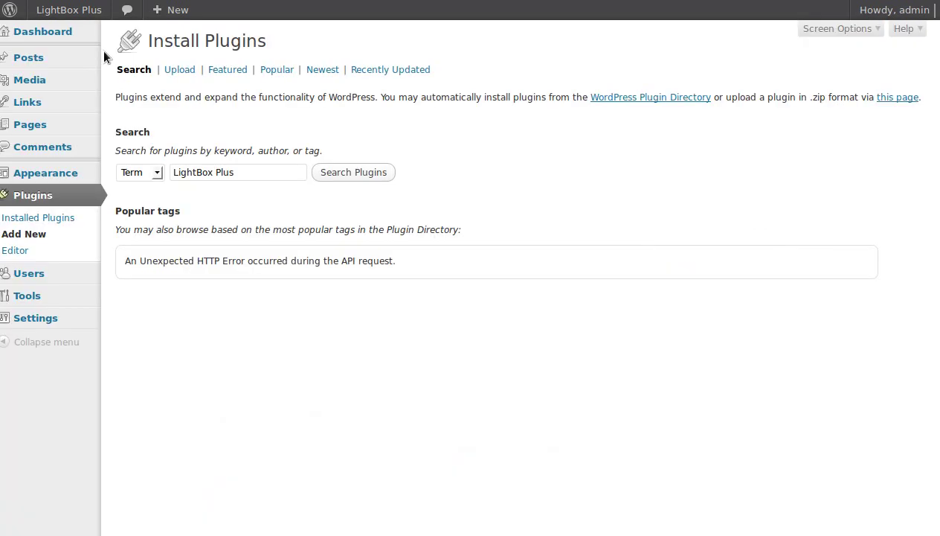
# Create a new post titled "Image gallery two"
pyautogui.moveTo(50, 63)
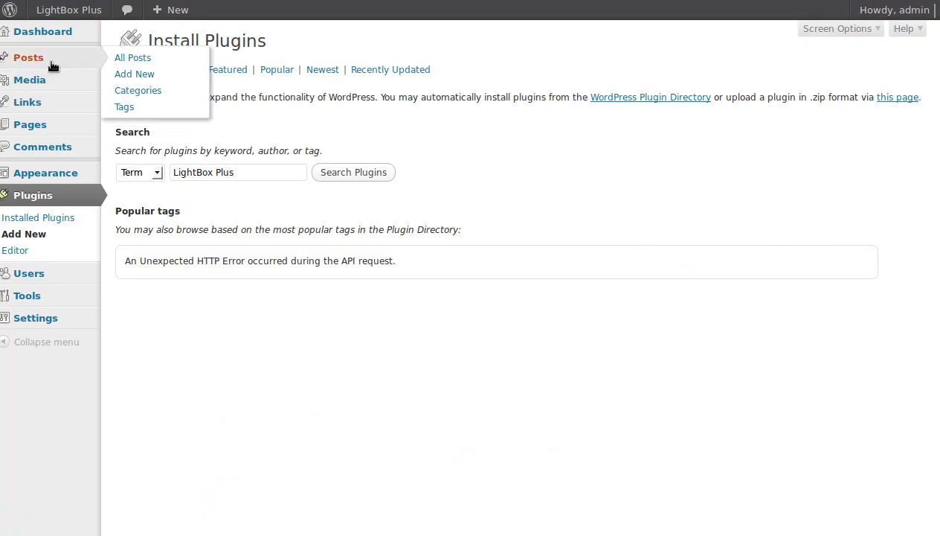
pyautogui.click(124, 78)
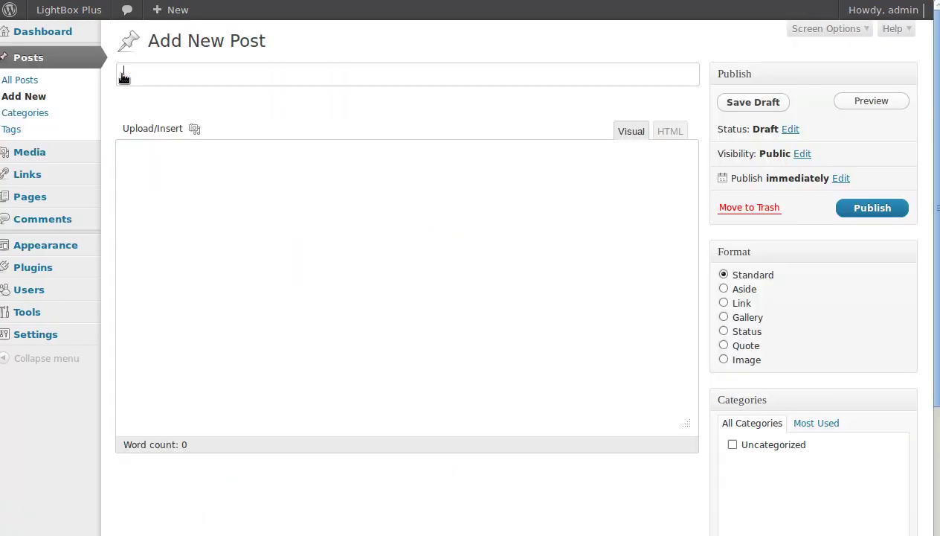
pyautogui.click(187, 84)
pyautogui.write('Image ')
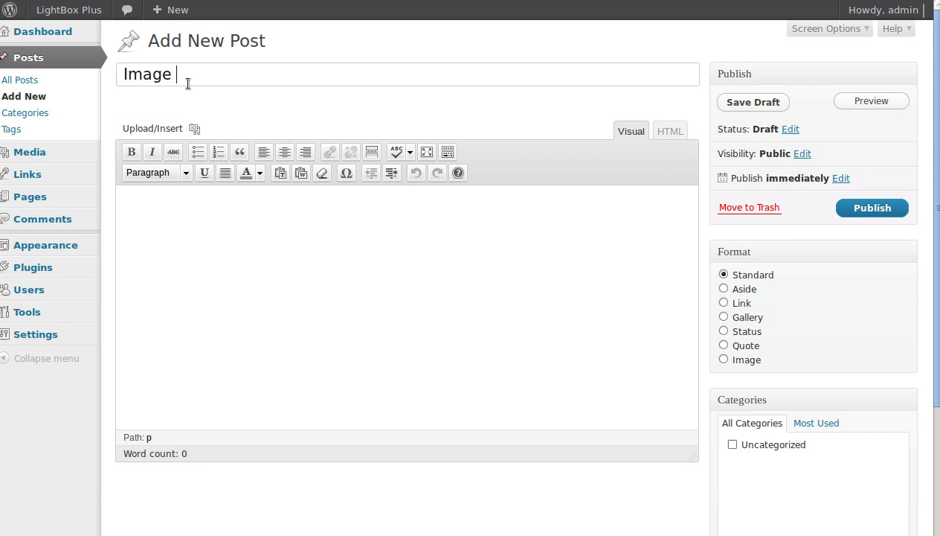
pyautogui.write('gallery two')
# Upload 7.jpg, 8.jpg, 9.jpg, 9-1.jpg, r1.jpg and r4.jpg from the radios folder to the post and save the media changes
pyautogui.click(193, 130)
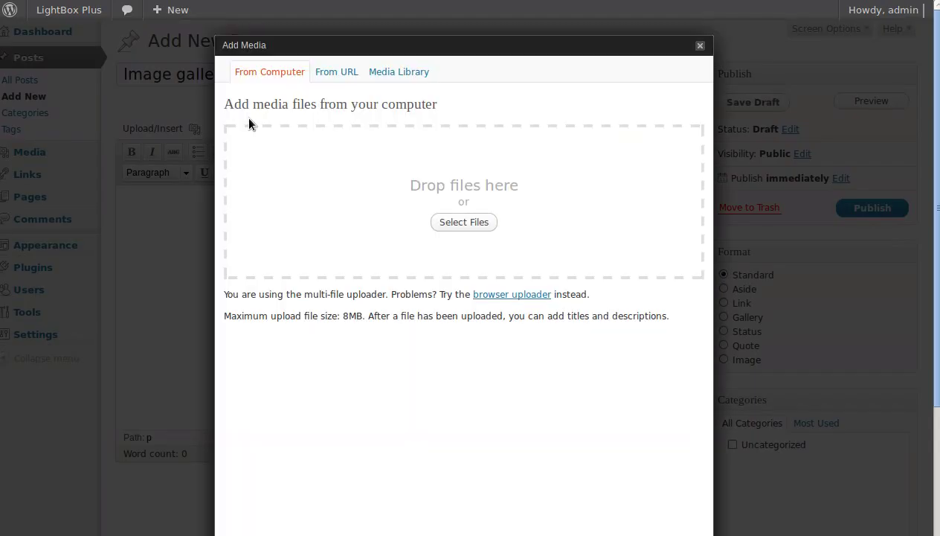
pyautogui.click(453, 224)
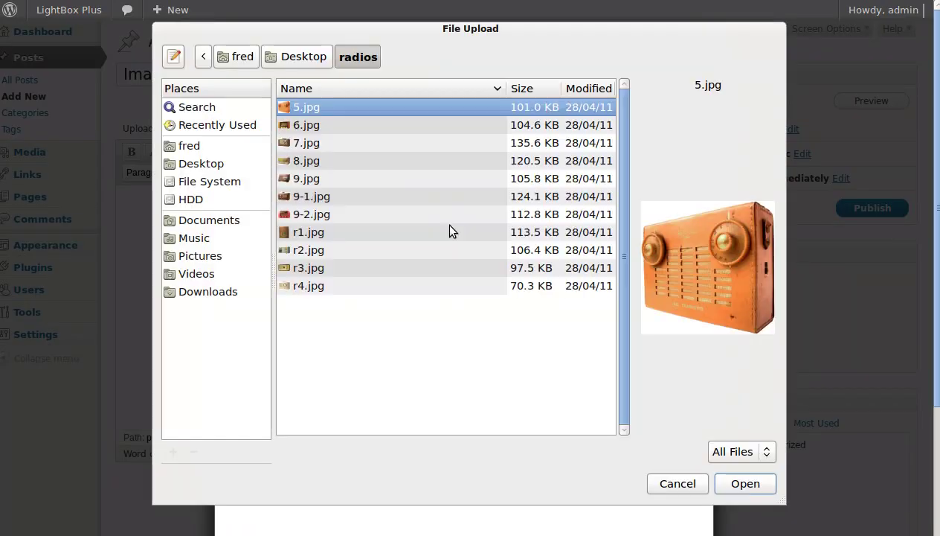
pyautogui.click(309, 141)
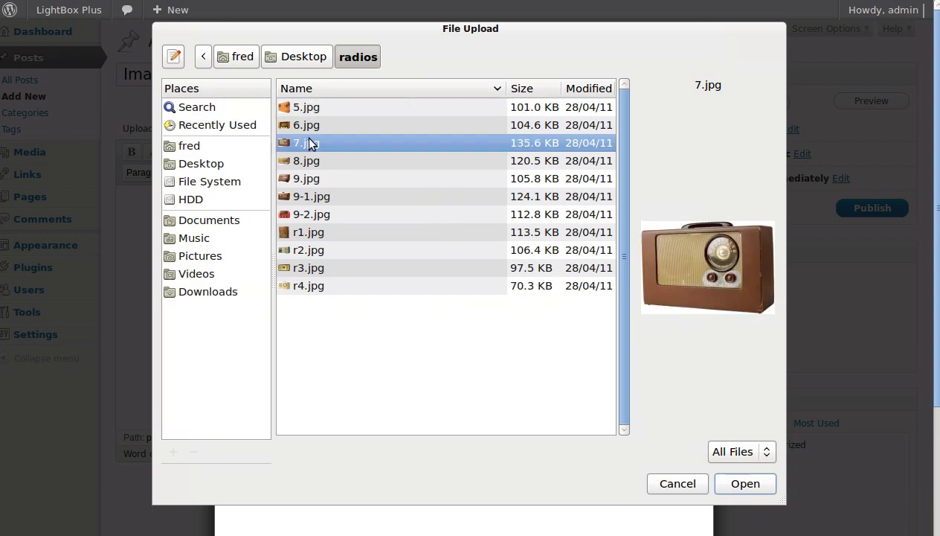
pyautogui.keyDown('ctrl'); pyautogui.click(324, 162); pyautogui.keyUp('ctrl')
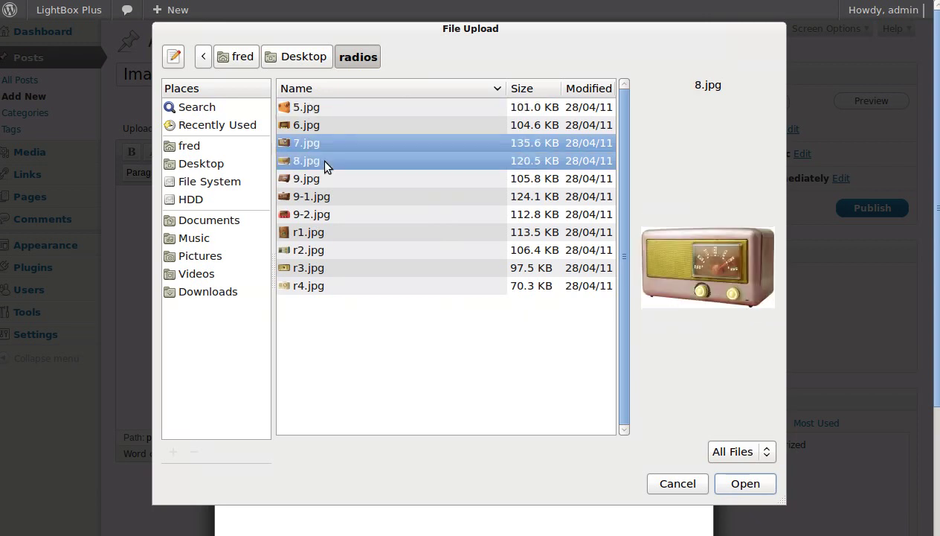
pyautogui.keyDown('ctrl'); pyautogui.click(325, 181); pyautogui.keyUp('ctrl')
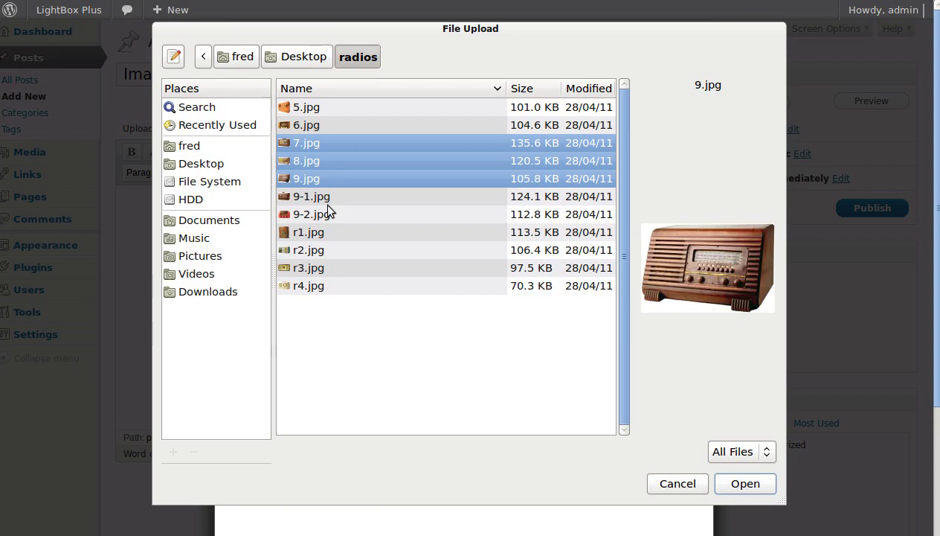
pyautogui.keyDown('ctrl'); pyautogui.click(327, 198); pyautogui.keyUp('ctrl')
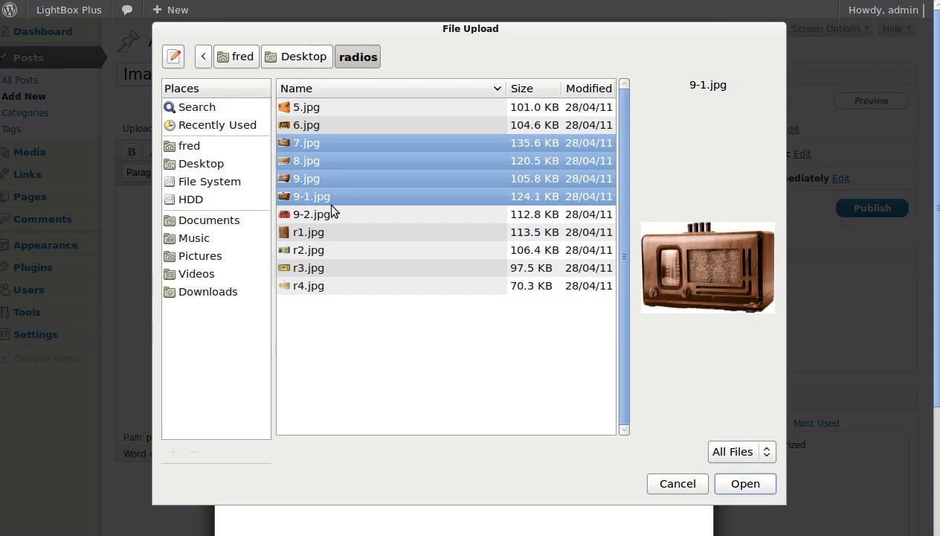
pyautogui.keyDown('ctrl'); pyautogui.click(329, 234); pyautogui.keyUp('ctrl')
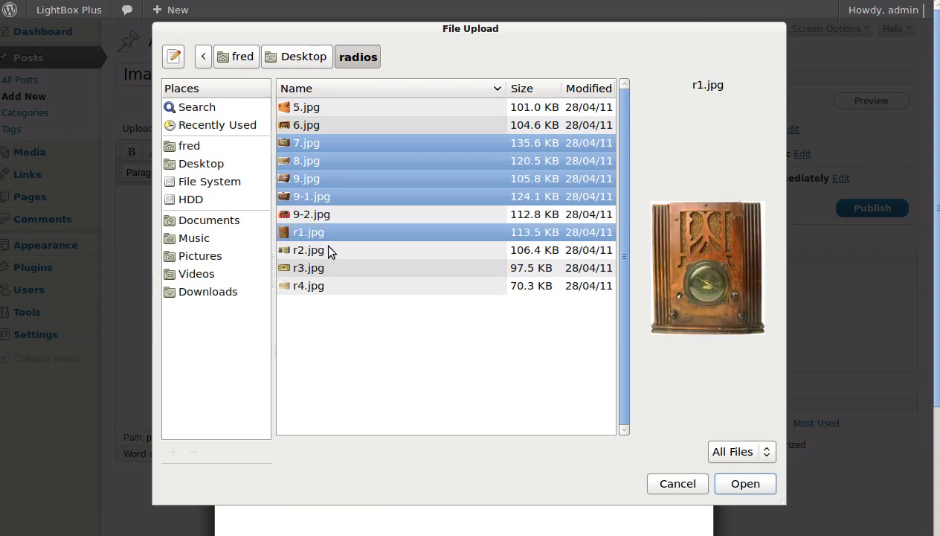
pyautogui.keyDown('ctrl'); pyautogui.click(311, 289); pyautogui.keyUp('ctrl')
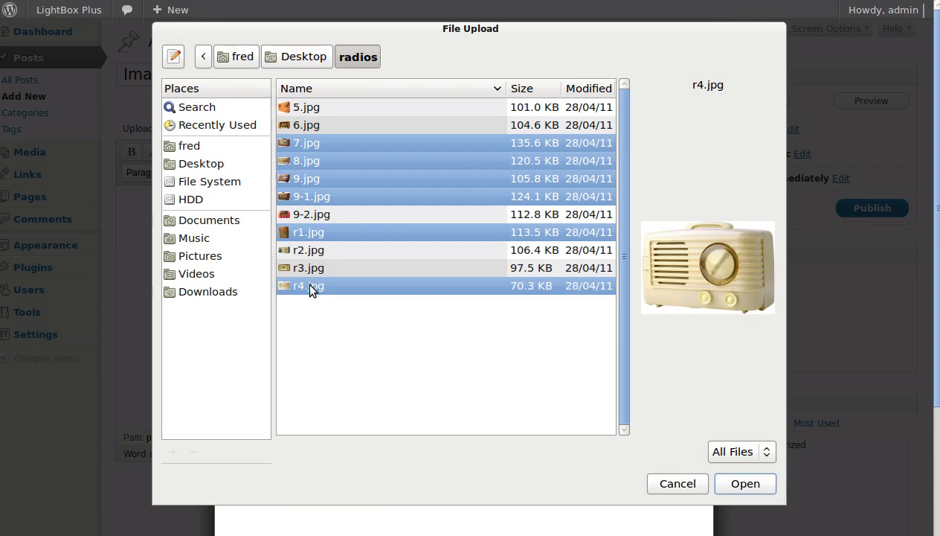
pyautogui.click(736, 485)
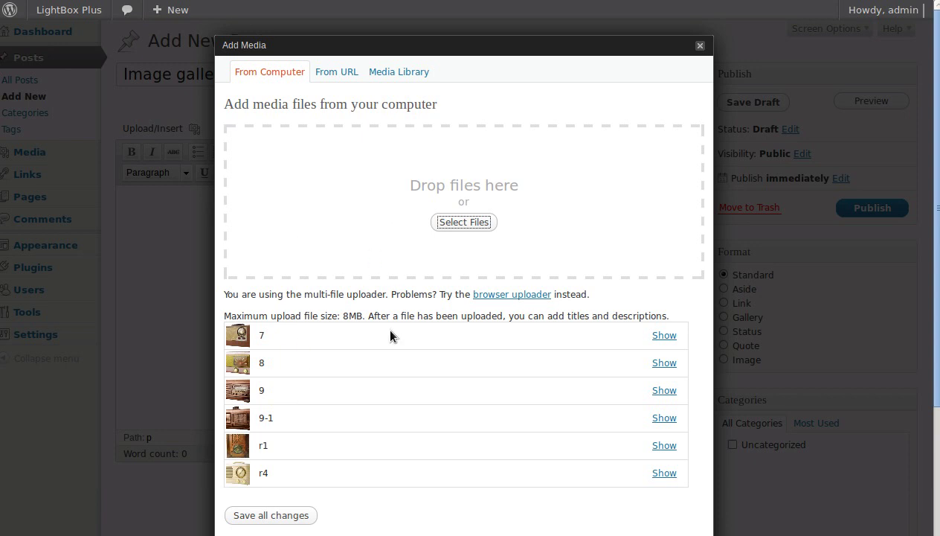
pyautogui.click(282, 516)
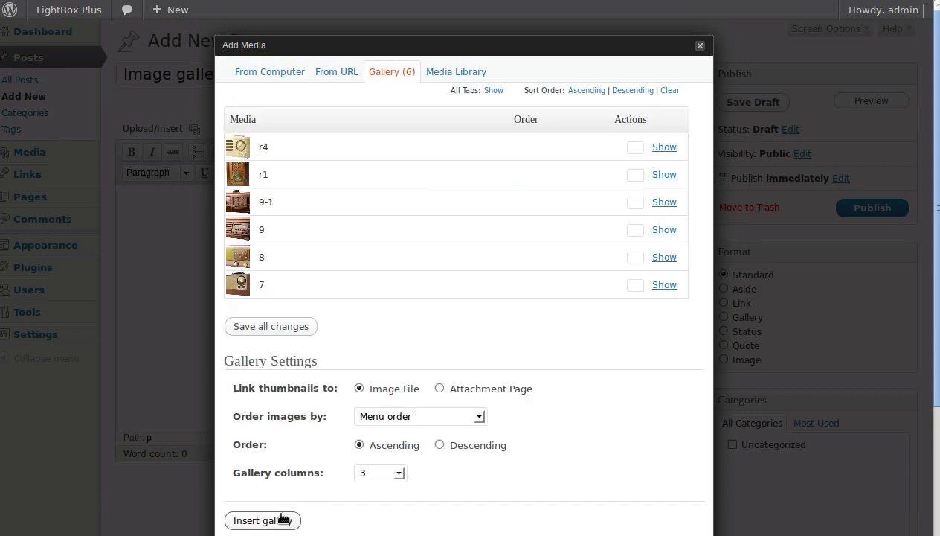
# Insert the uploaded images into the post as a three-column gallery with thumbnails linked to Image File
pyautogui.scroll(-3, 334, 374)
pyautogui.scroll(2, 334, 374)
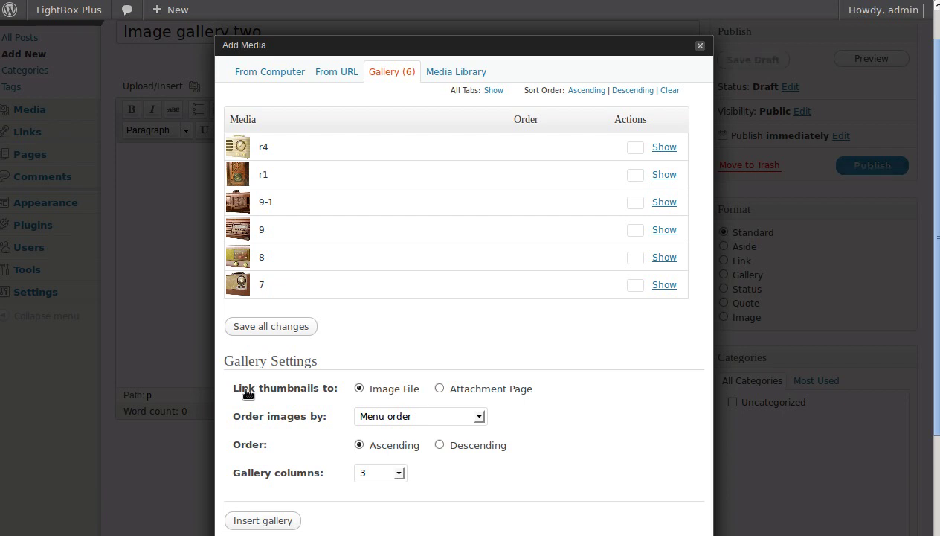
pyautogui.moveTo(370, 389); pyautogui.dragTo(414, 390)
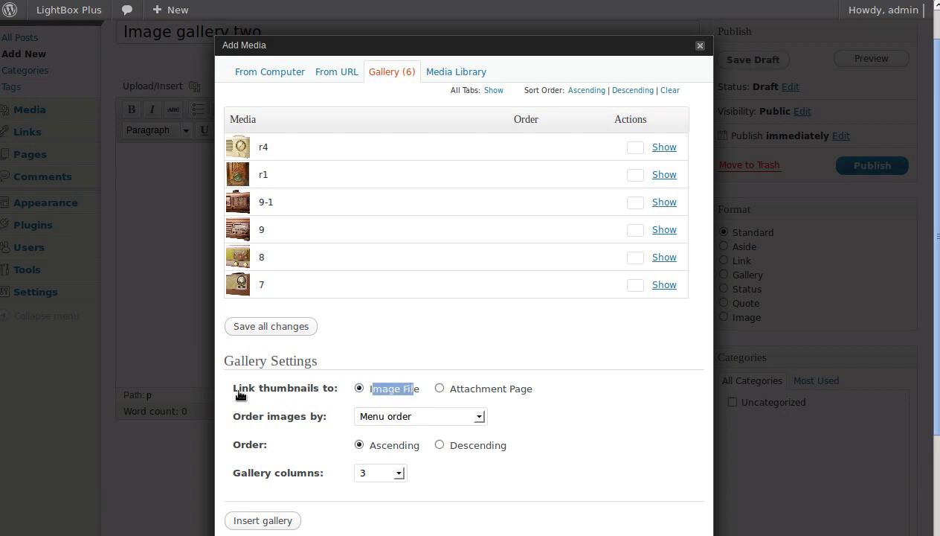
pyautogui.click(402, 392)
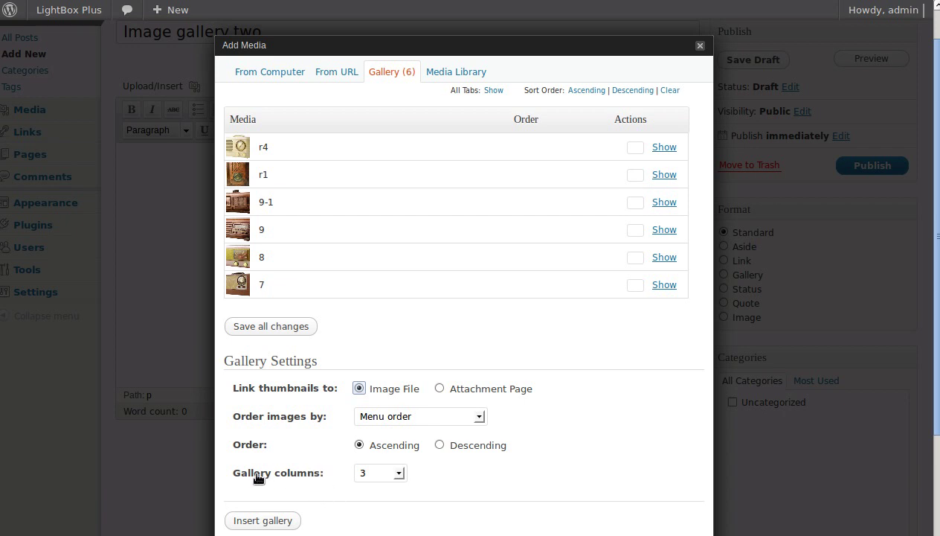
pyautogui.click(399, 473)
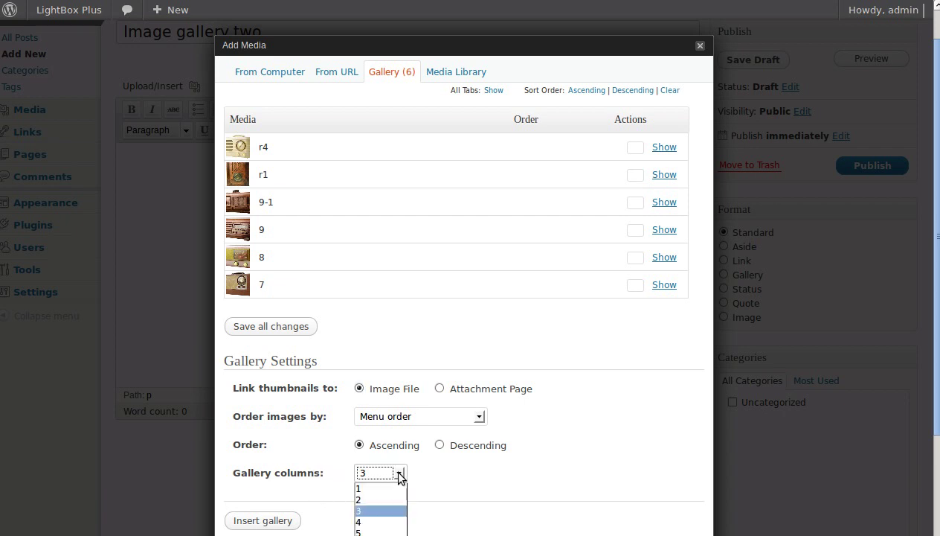
pyautogui.click(416, 476)
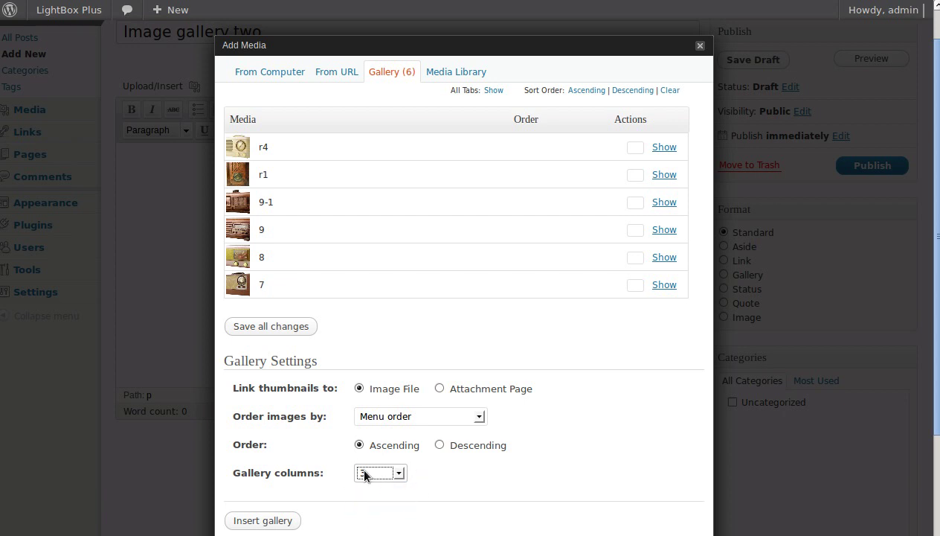
pyautogui.click(266, 521)
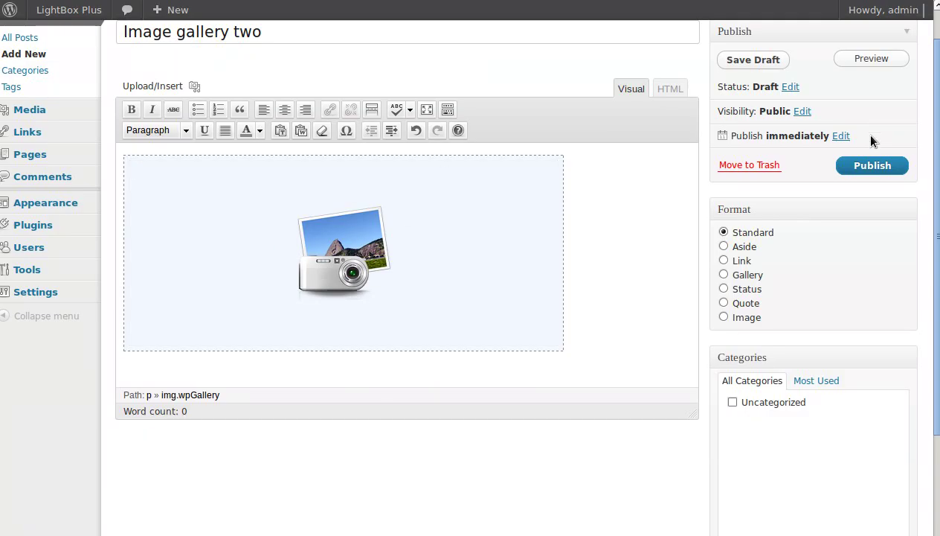
# Publish the "Image gallery two" post and view its gallery on the site
pyautogui.click(873, 163)
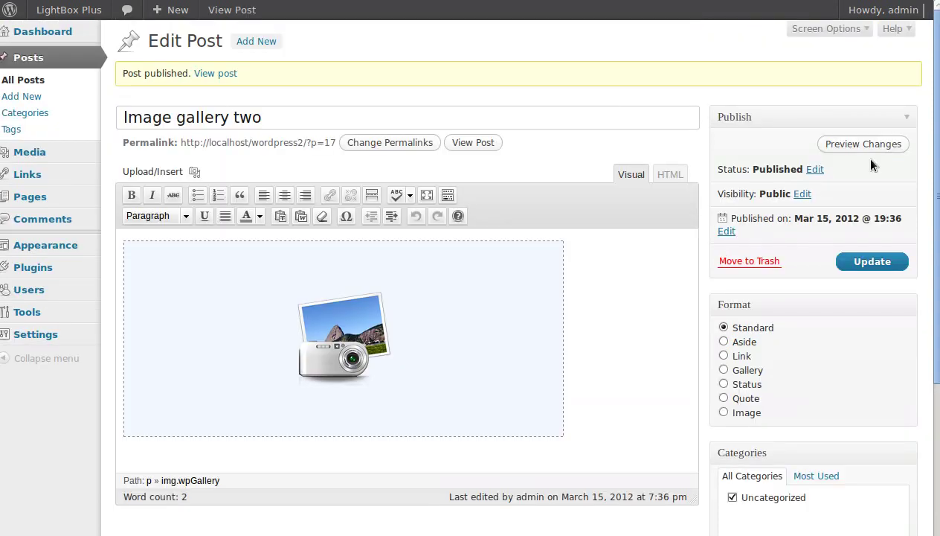
pyautogui.click(460, 142)
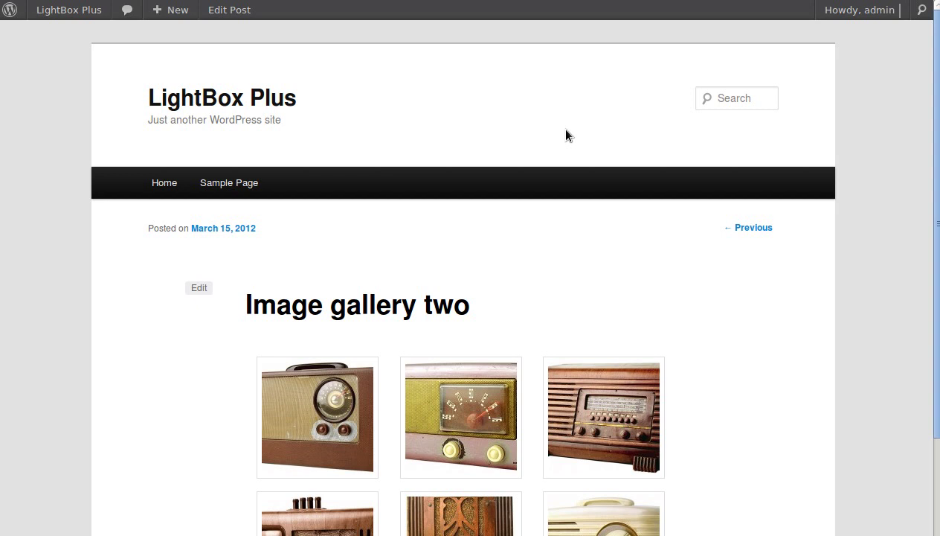
pyautogui.scroll(-3, 489, 264)
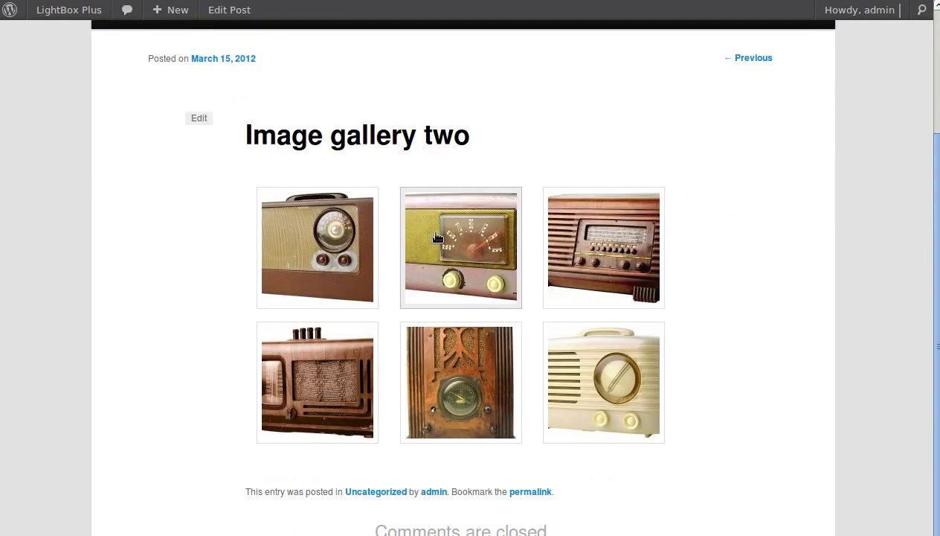
# Check how the first two radio photos in the gallery open, returning to the post after each one
pyautogui.click(317, 244)
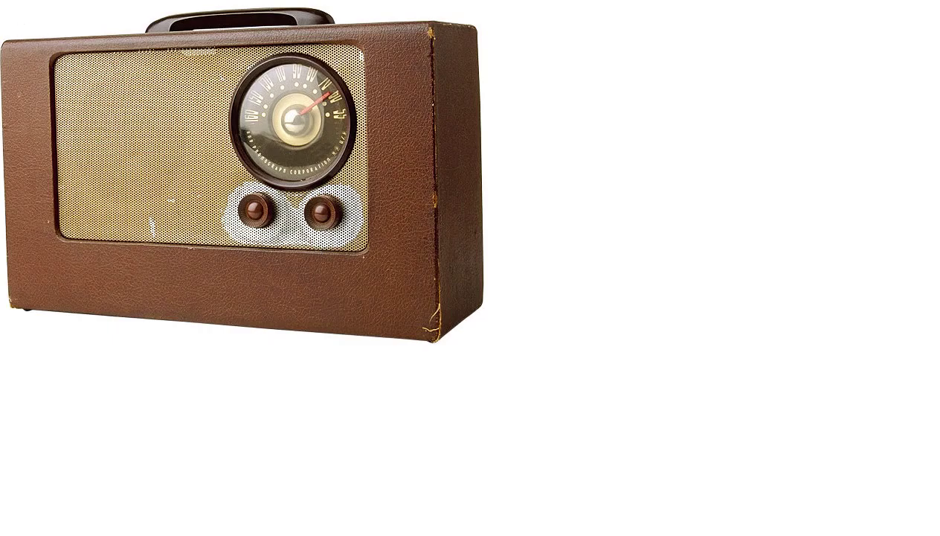
pyautogui.hotkey('alt', 'Left')
pyautogui.click(435, 242)
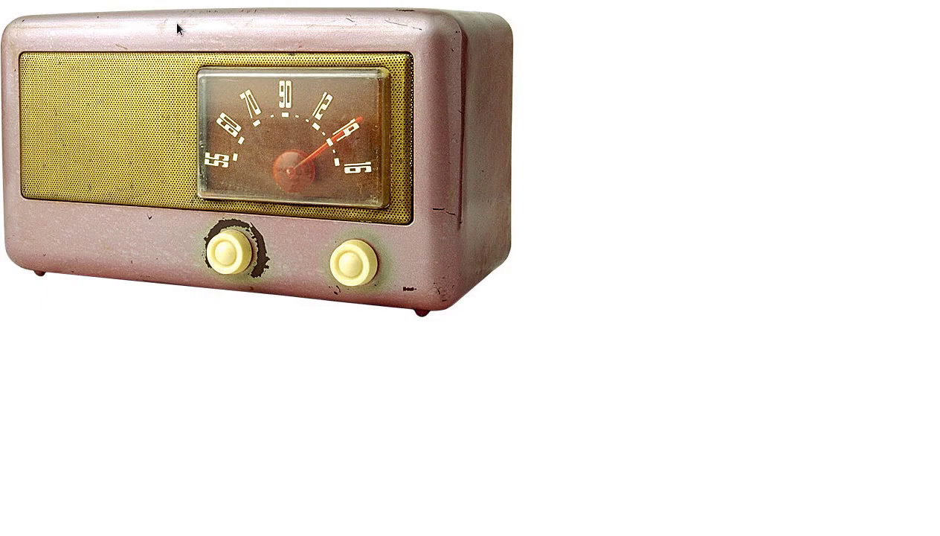
pyautogui.hotkey('alt', 'Left')
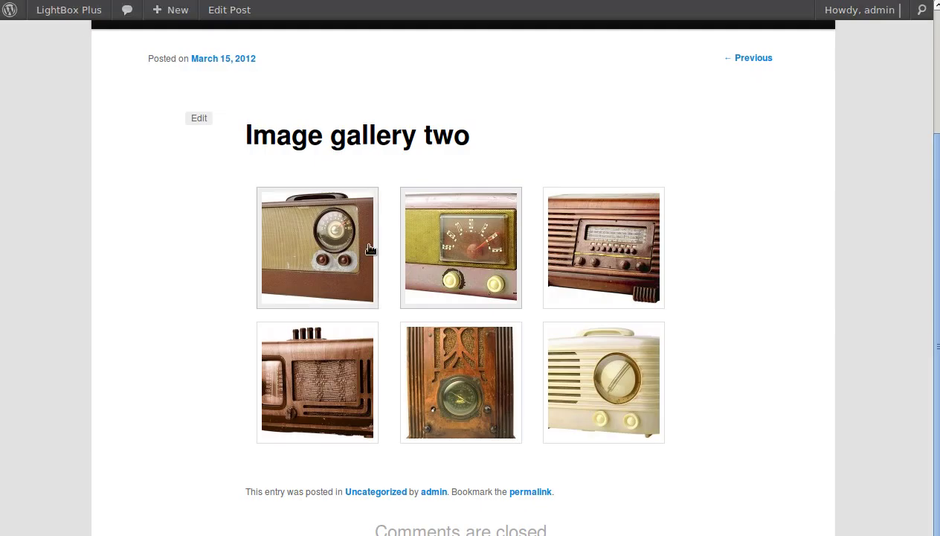
pyautogui.scroll(3, 400, 323)
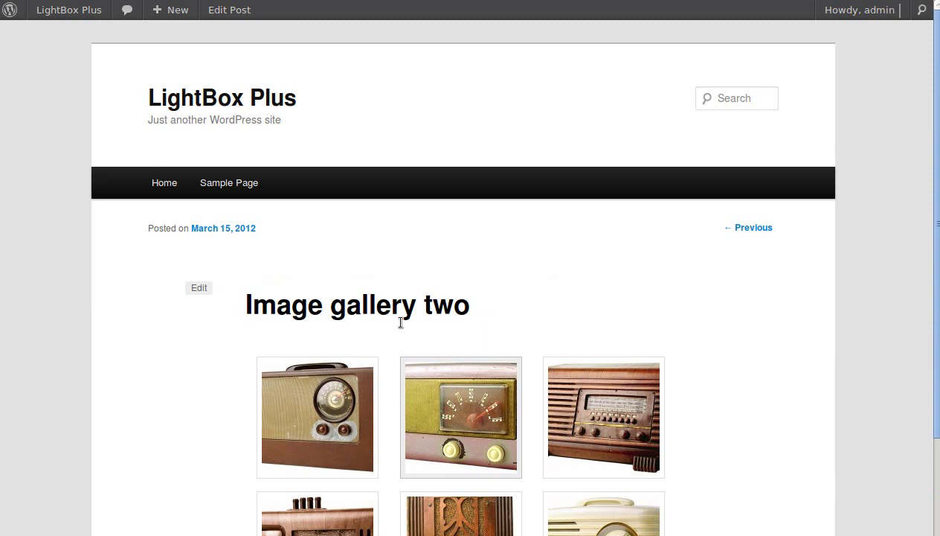
pyautogui.scroll(-2, 400, 323)
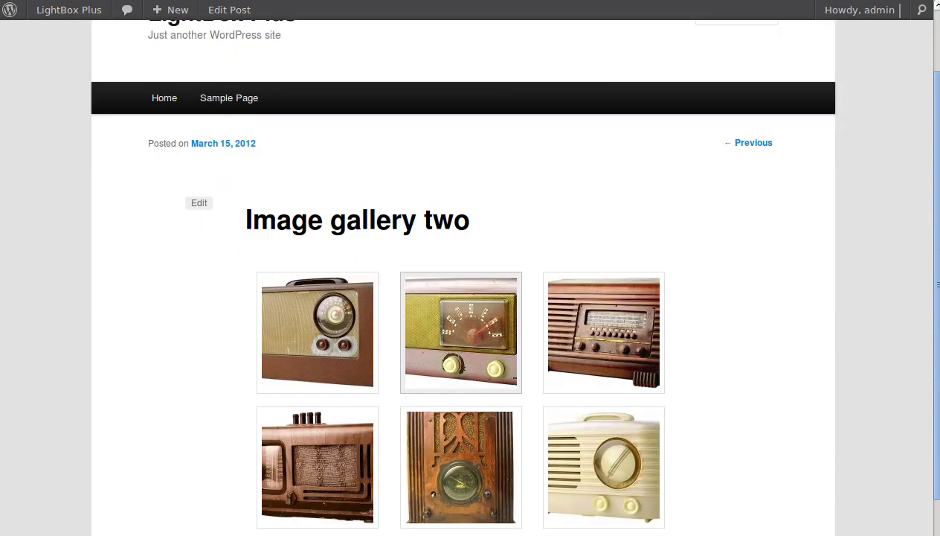
# Enable Use For WP Gallery in the Lightbox Plus primary lightbox's other settings and save the settings
pyautogui.hotkey('alt', 'Left')
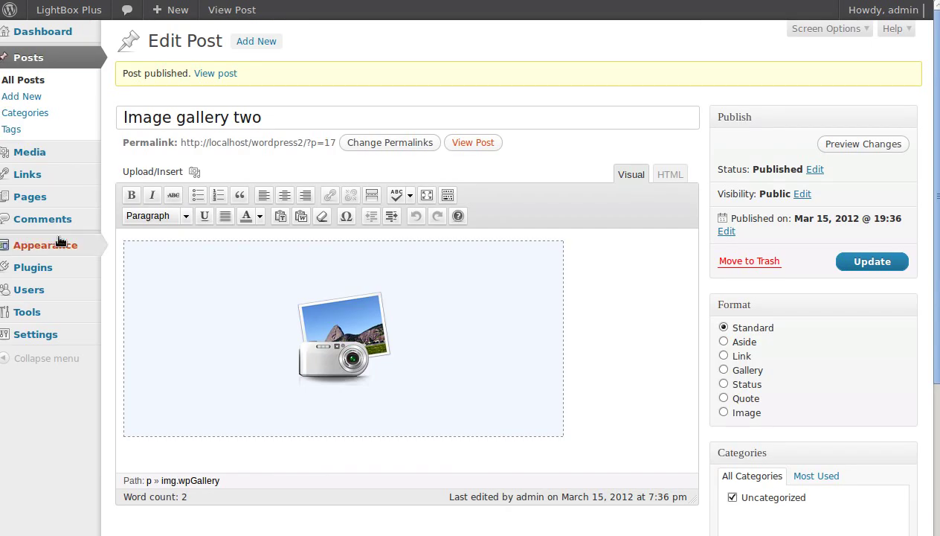
pyautogui.moveTo(61, 247)
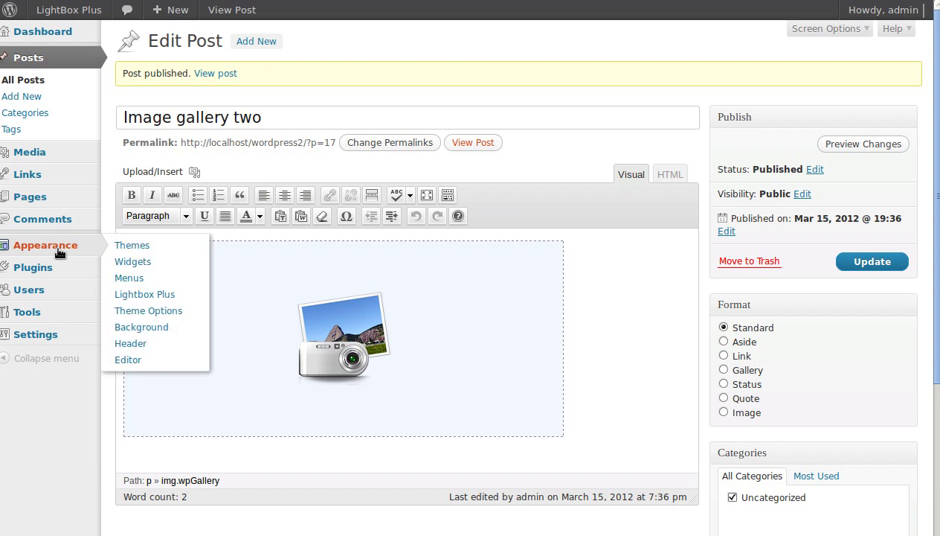
pyautogui.click(129, 296)
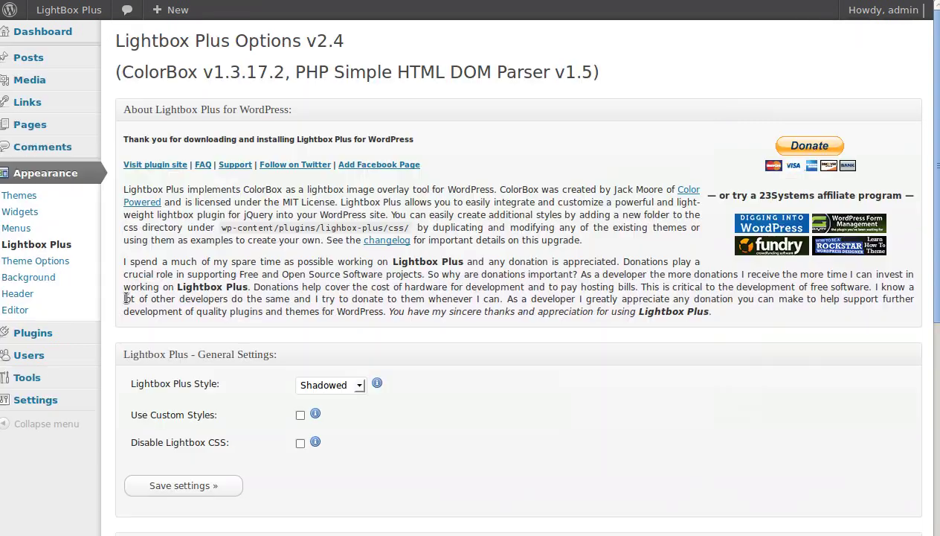
pyautogui.scroll(-5, 434, 388)
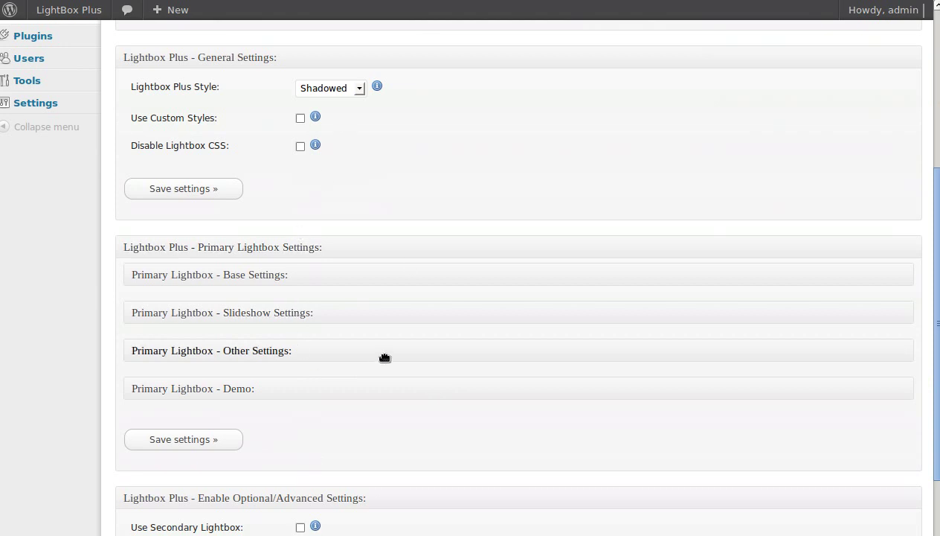
pyautogui.click(194, 351)
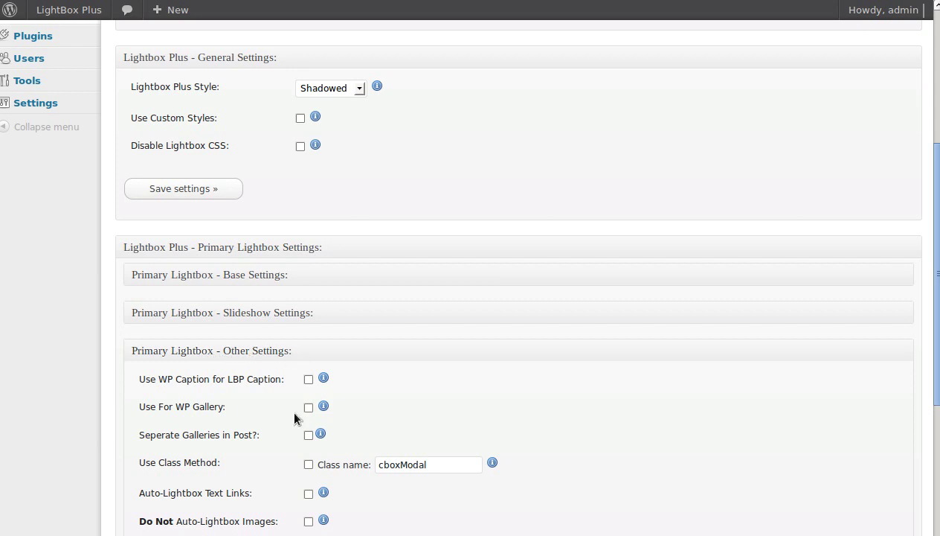
pyautogui.moveTo(137, 406); pyautogui.dragTo(227, 420)
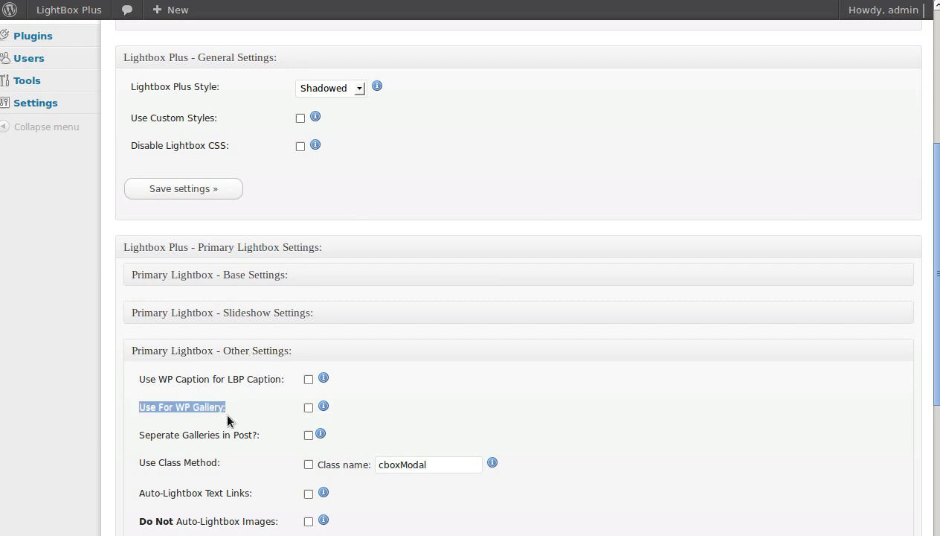
pyautogui.click(308, 409)
pyautogui.scroll(-5, 407, 383)
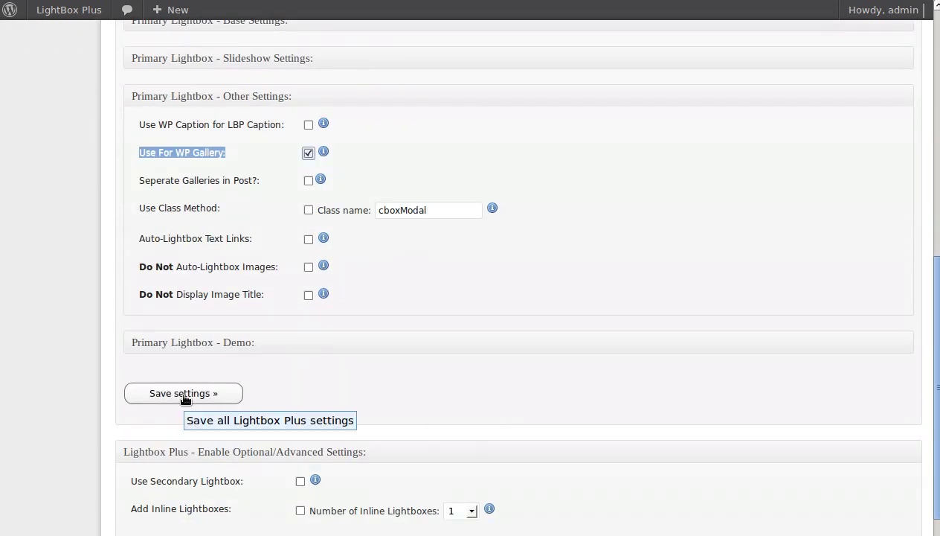
pyautogui.click(186, 396)
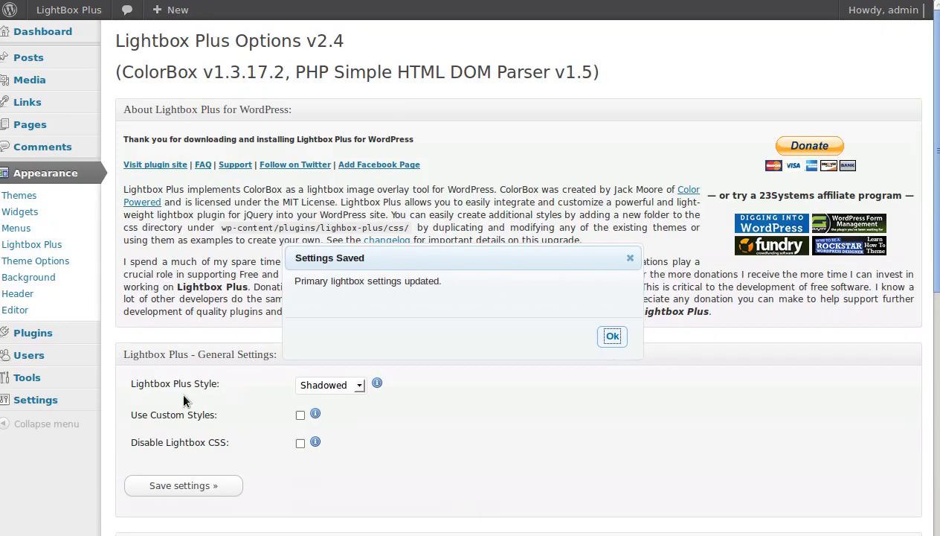
pyautogui.click(612, 337)
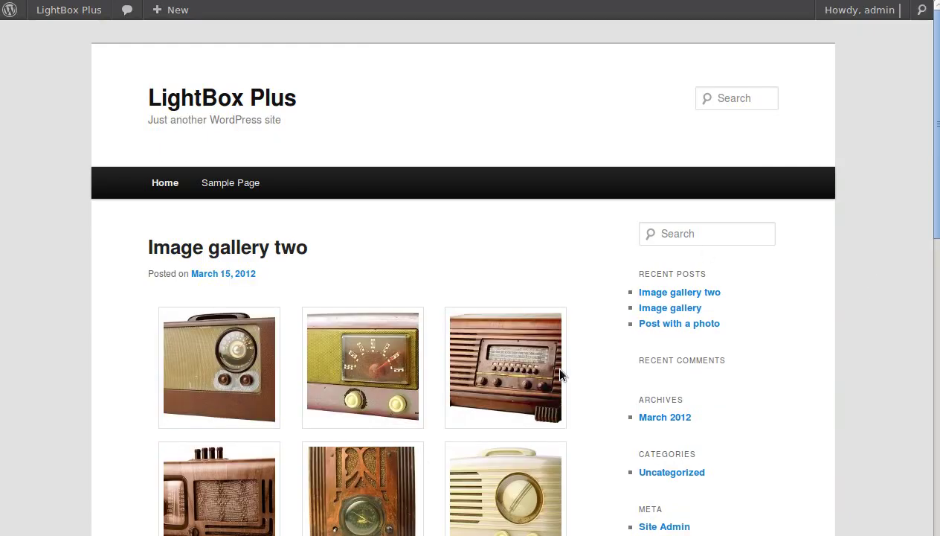
# Check the lightbox effect on the second and first radio photos of "Image gallery two" on the site's home page
pyautogui.click(361, 383)
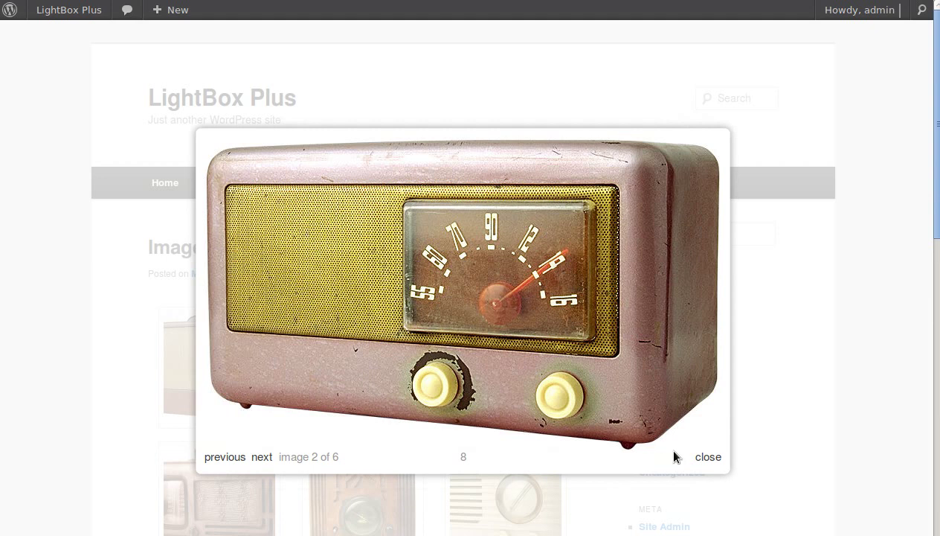
pyautogui.click(707, 458)
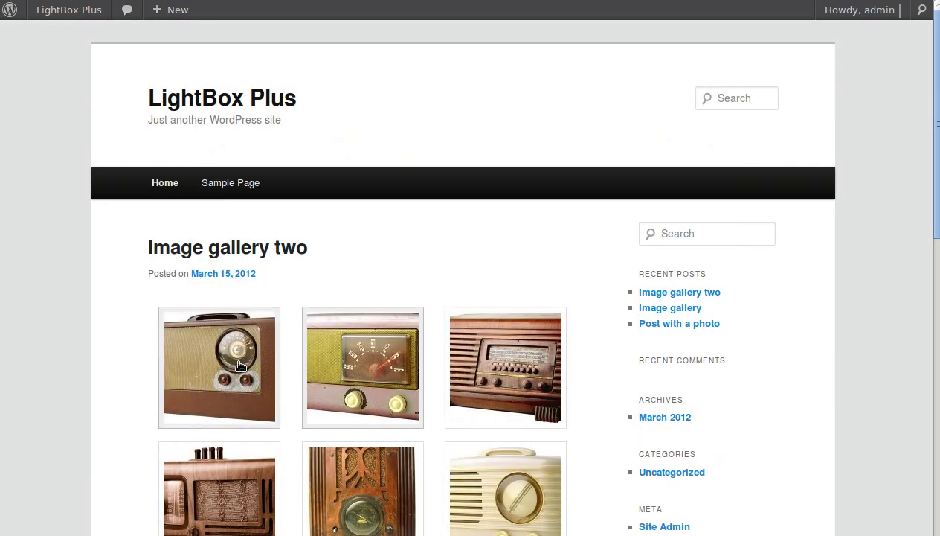
pyautogui.click(239, 365)
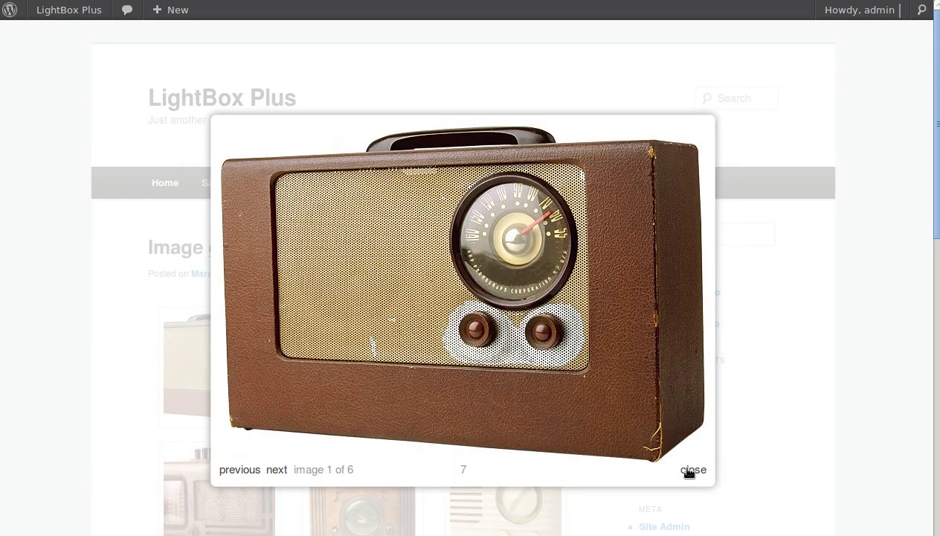
pyautogui.click(685, 468)
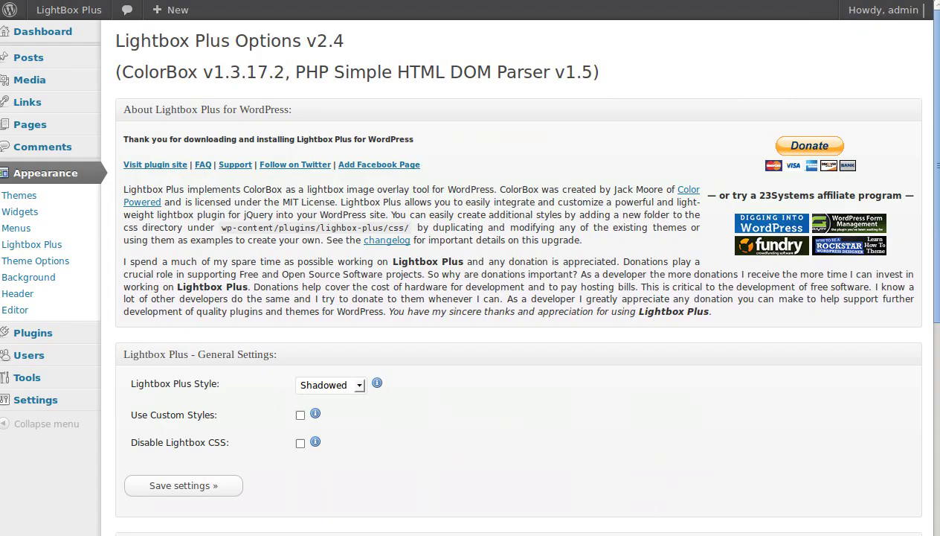
# Set the Lightbox Plus style to Elegant in the general settings and save the settings
pyautogui.scroll(-3, 456, 337)
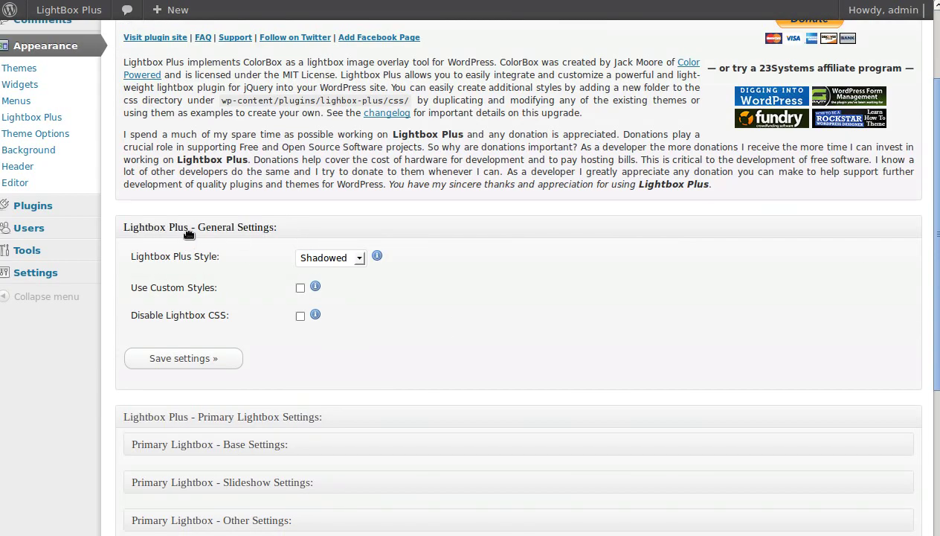
pyautogui.click(359, 257)
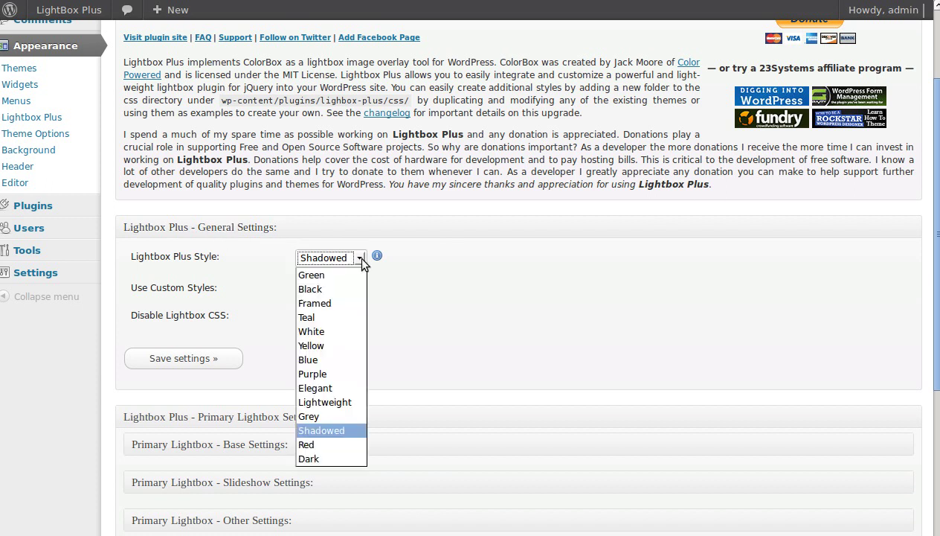
pyautogui.click(339, 393)
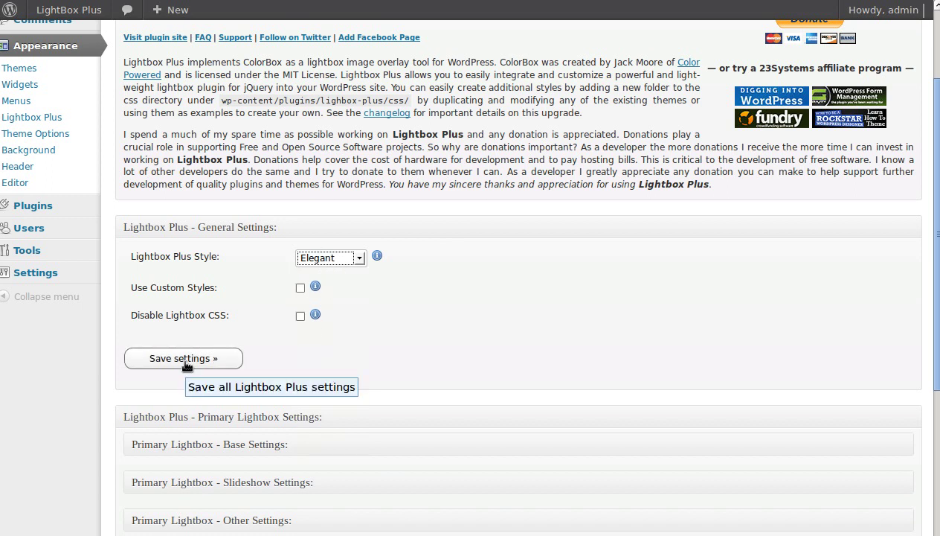
pyautogui.moveTo(138, 258); pyautogui.dragTo(216, 256)
pyautogui.click(312, 260)
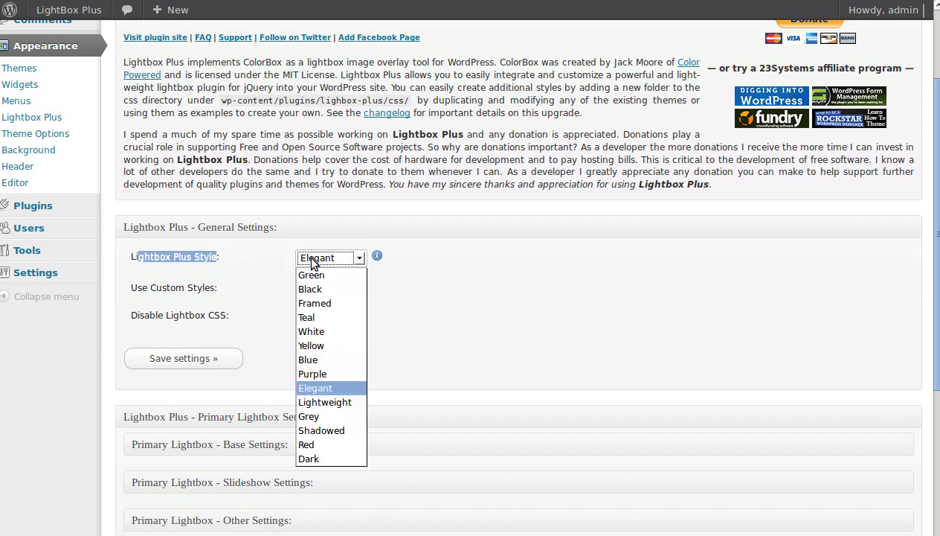
pyautogui.click(310, 257)
pyautogui.click(214, 358)
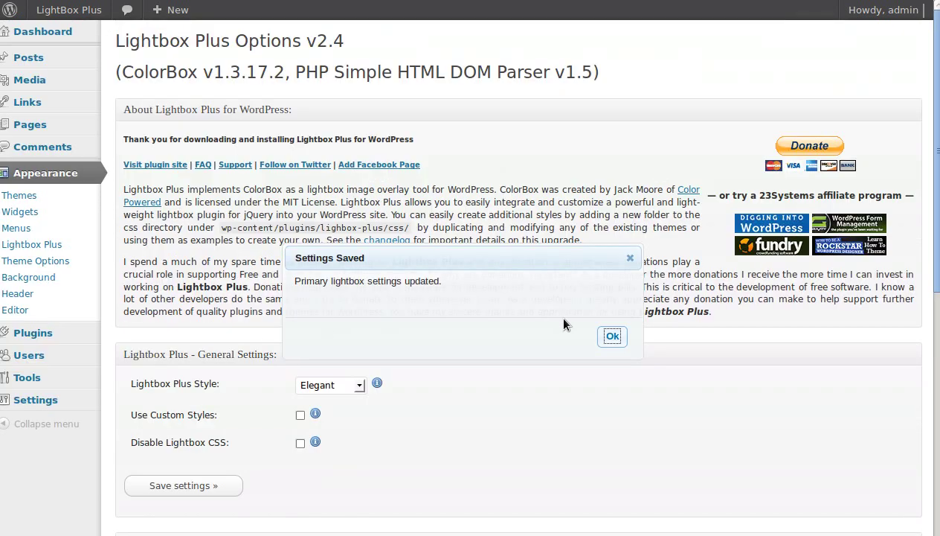
pyautogui.click(611, 336)
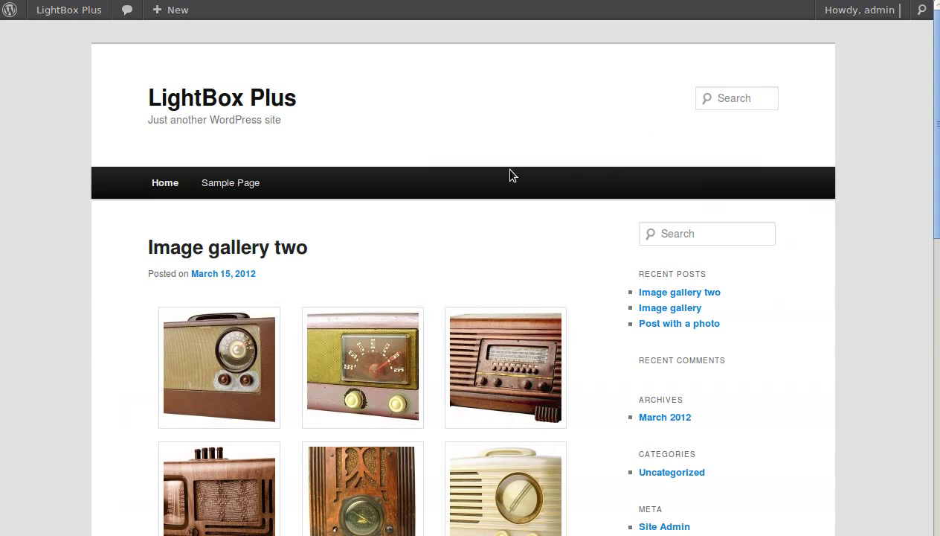
# Check the Elegant lightbox style on the second and third radio photos of "Image gallery two" on the home page
pyautogui.click(374, 355)
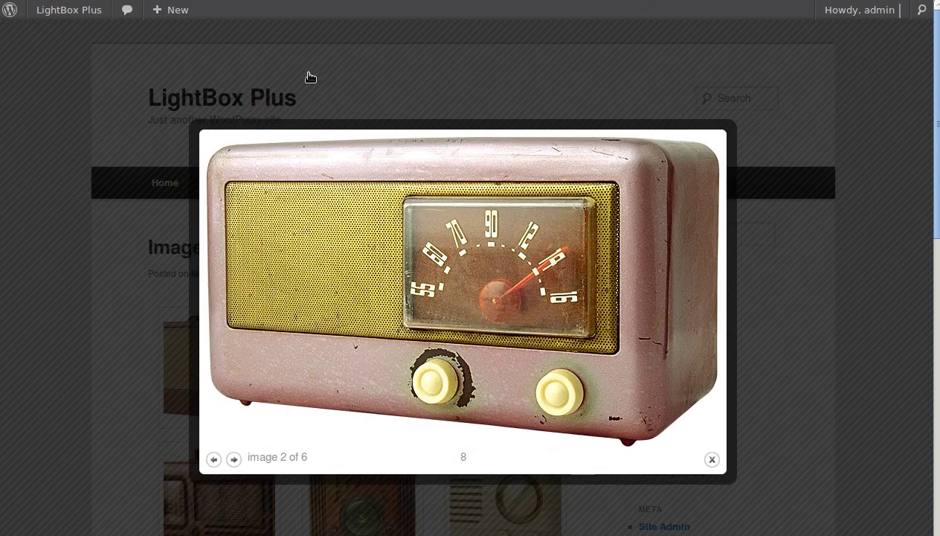
pyautogui.click(712, 459)
pyautogui.click(506, 382)
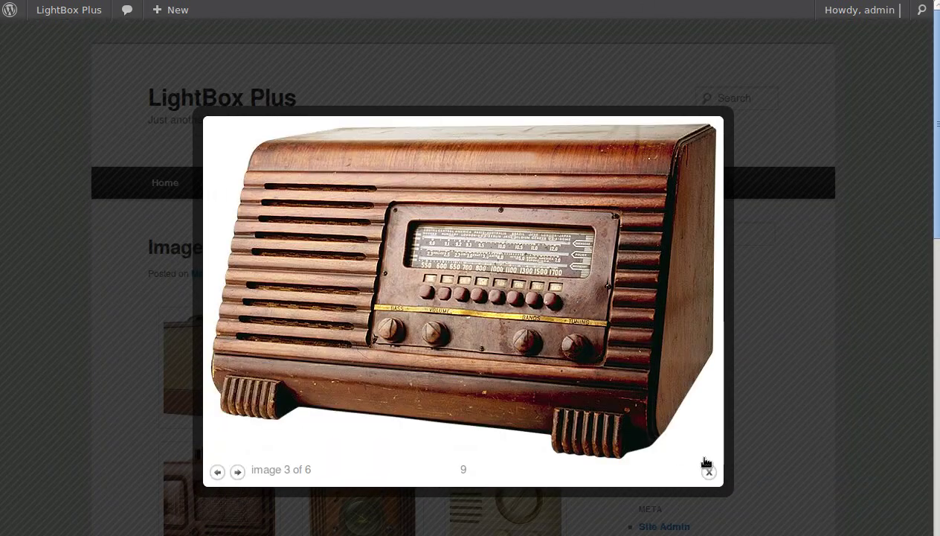
pyautogui.click(708, 472)
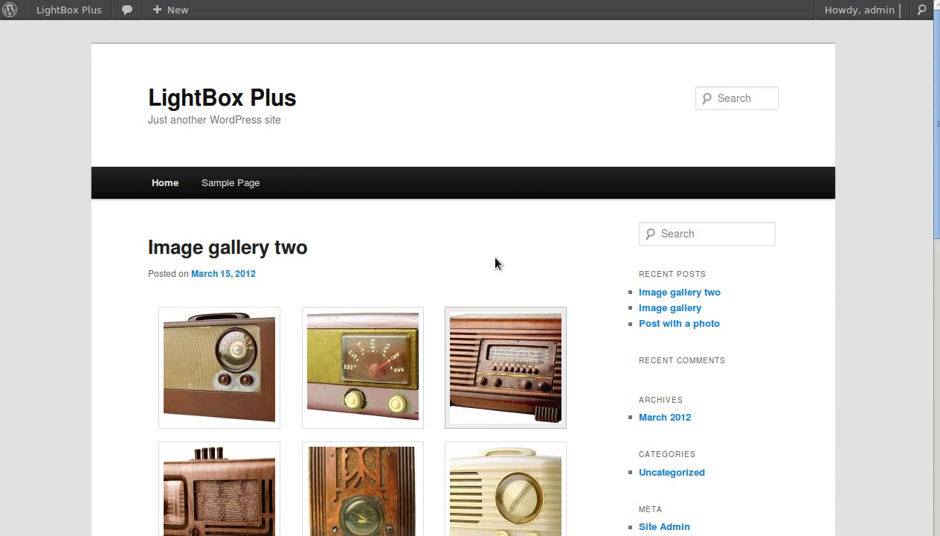
pyautogui.scroll(-2, 496, 262)
pyautogui.scroll(2, 496, 262)
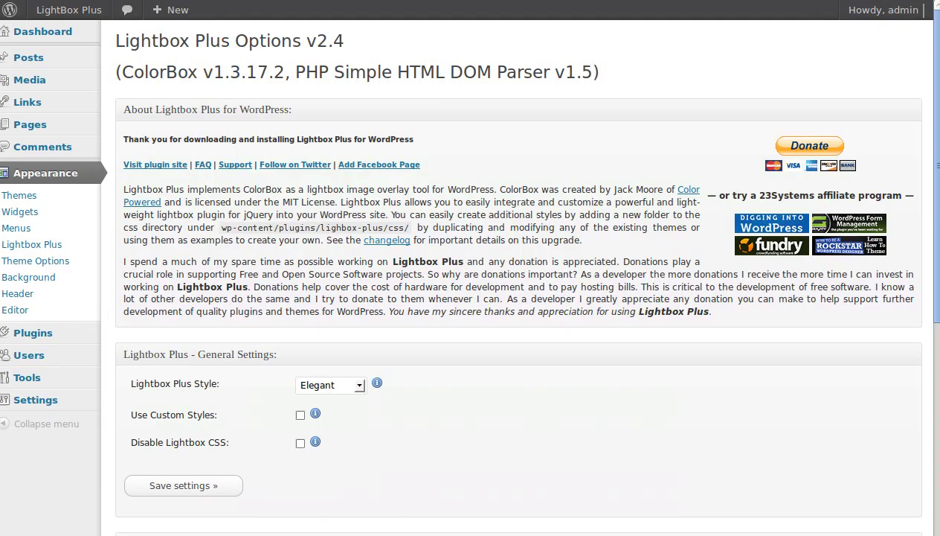
# Open the "Post with a photo" post for editing and look over its content
pyautogui.moveTo(38, 60)
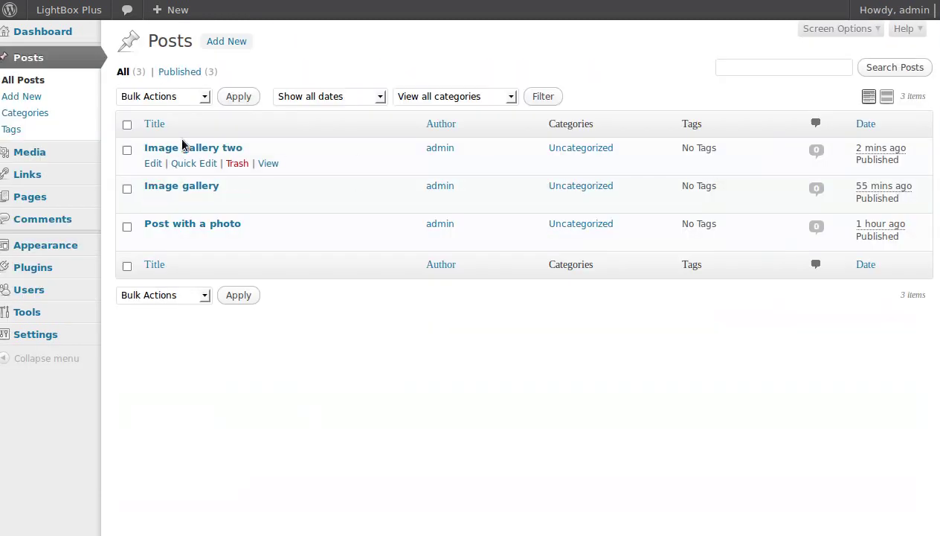
pyautogui.click(182, 223)
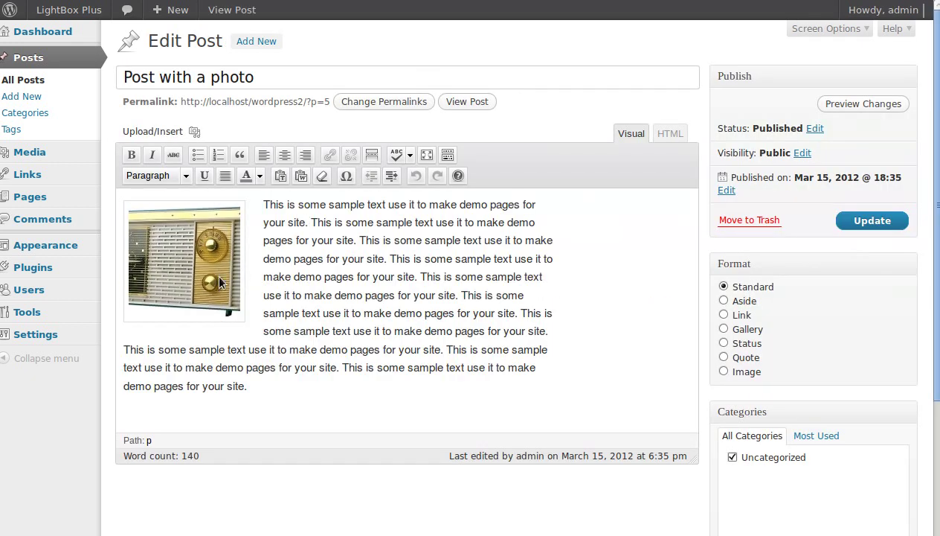
pyautogui.scroll(-2, 365, 309)
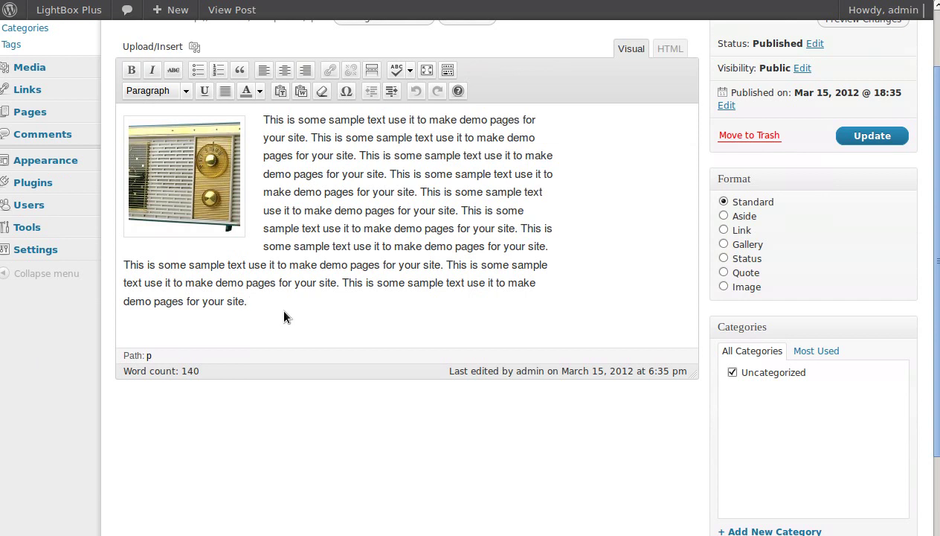
pyautogui.scroll(2, 362, 295)
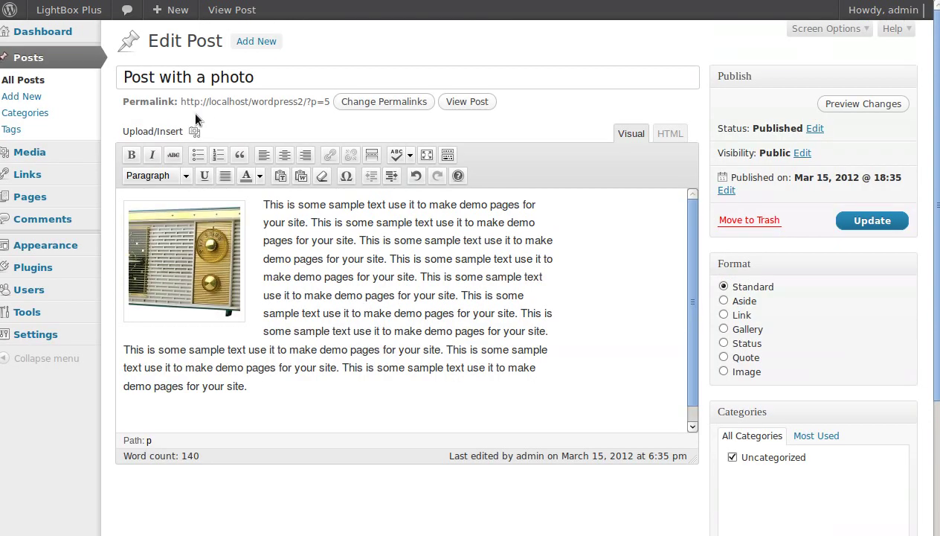
# Upload the image 9.jpg from the radios folder to the "Post with a photo" post
pyautogui.click(192, 133)
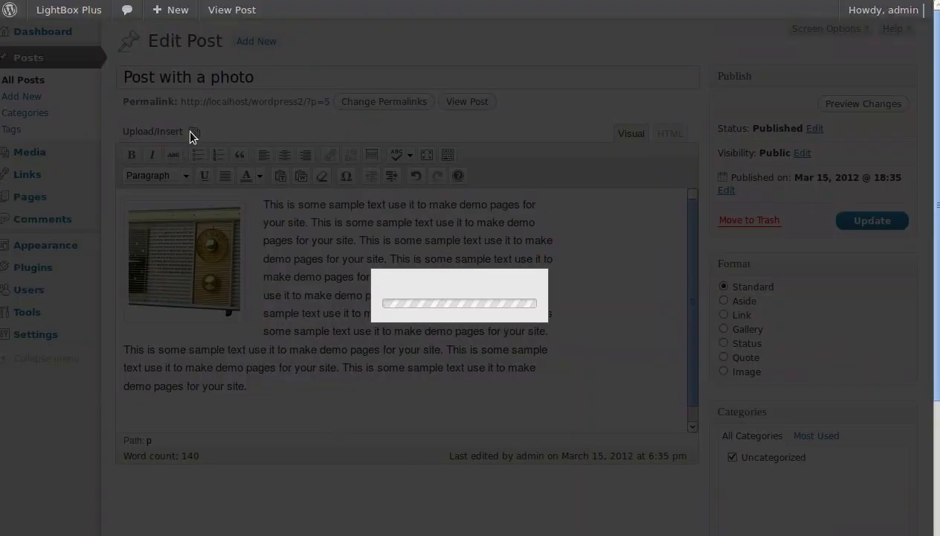
pyautogui.click(462, 224)
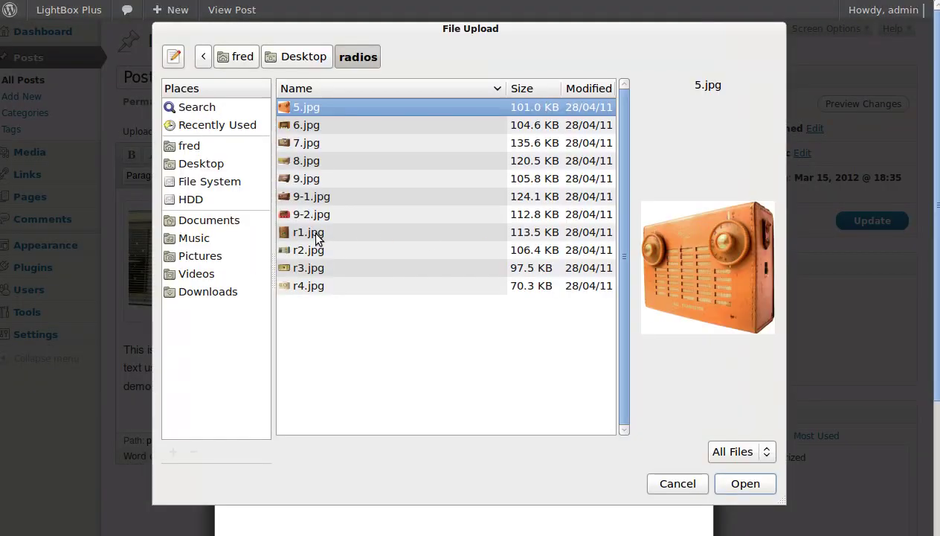
pyautogui.click(308, 181)
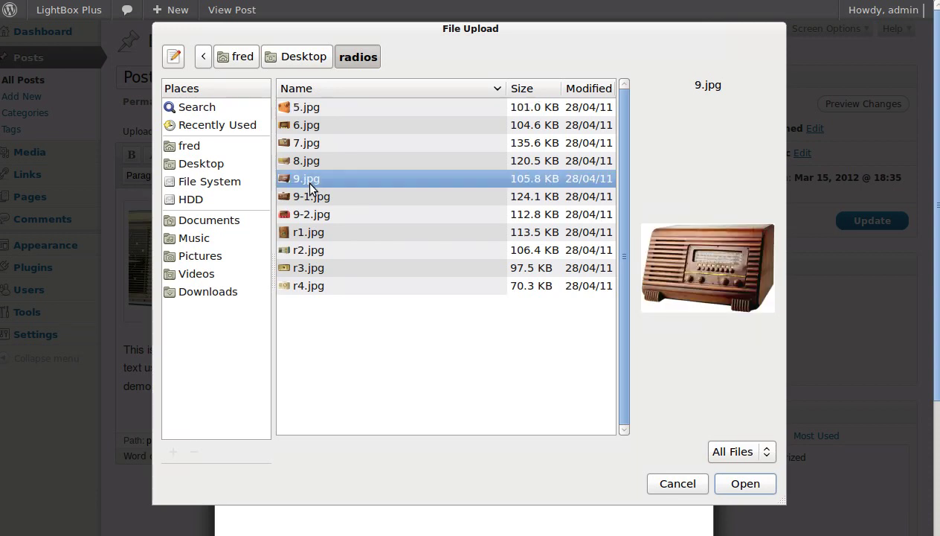
pyautogui.click(745, 485)
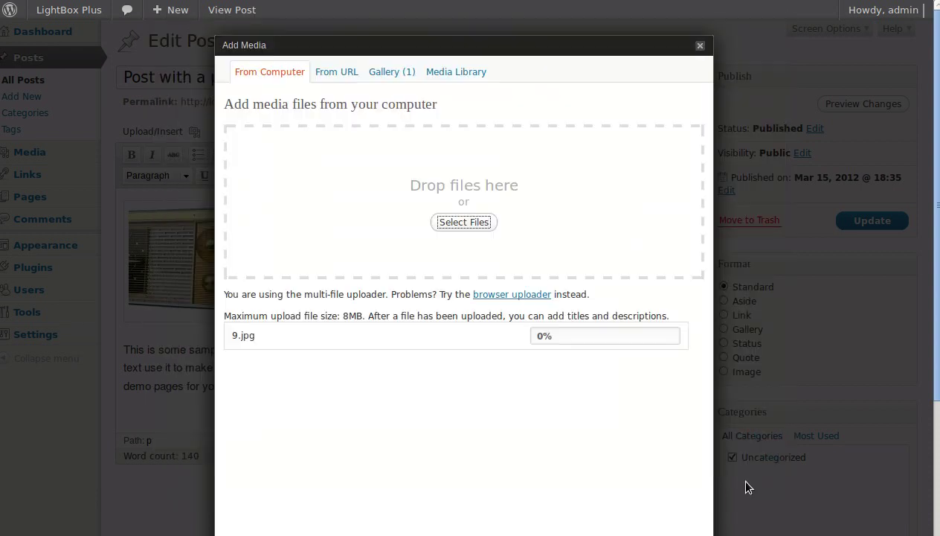
# Insert the uploaded radio image below the post's text as a left-aligned thumbnail linked to its image file
pyautogui.scroll(-5, 595, 401)
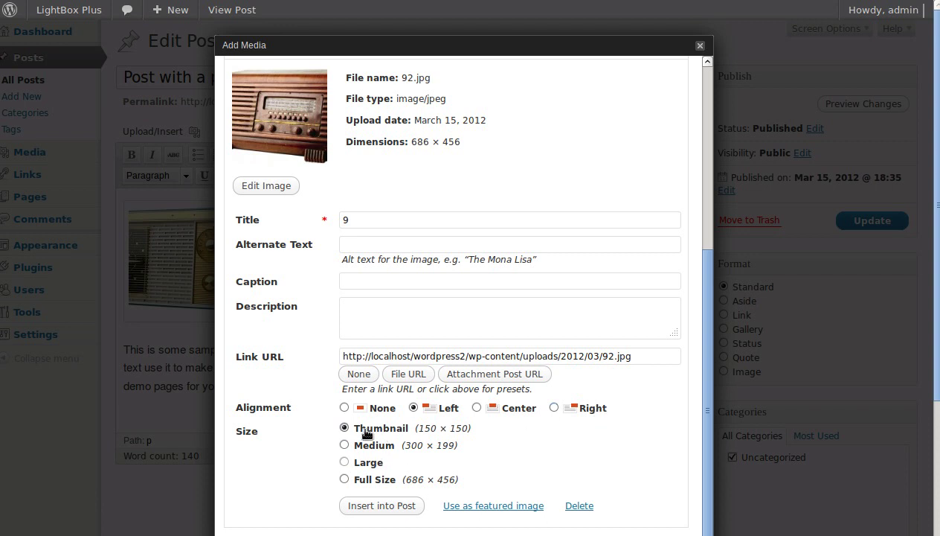
pyautogui.moveTo(367, 430); pyautogui.dragTo(408, 430)
pyautogui.click(396, 505)
pyautogui.scroll(-3, 377, 413)
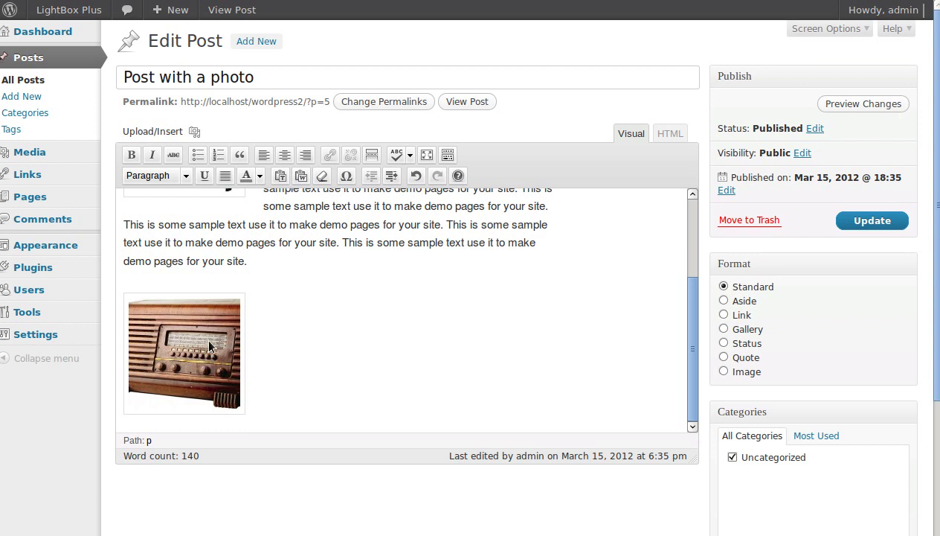
# Stay on the edit page and update "Post with a photo" to save the inserted image
pyautogui.moveTo(80, 247)
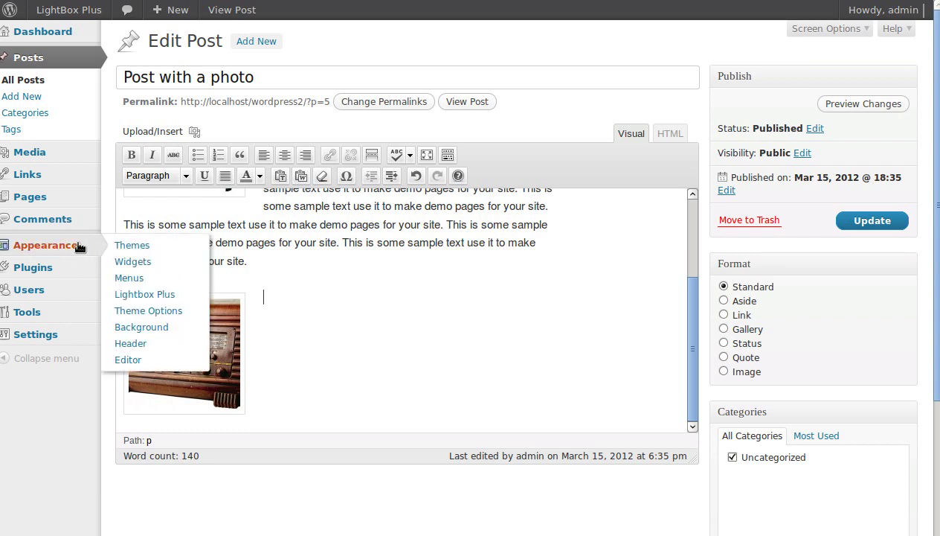
pyautogui.click(146, 295)
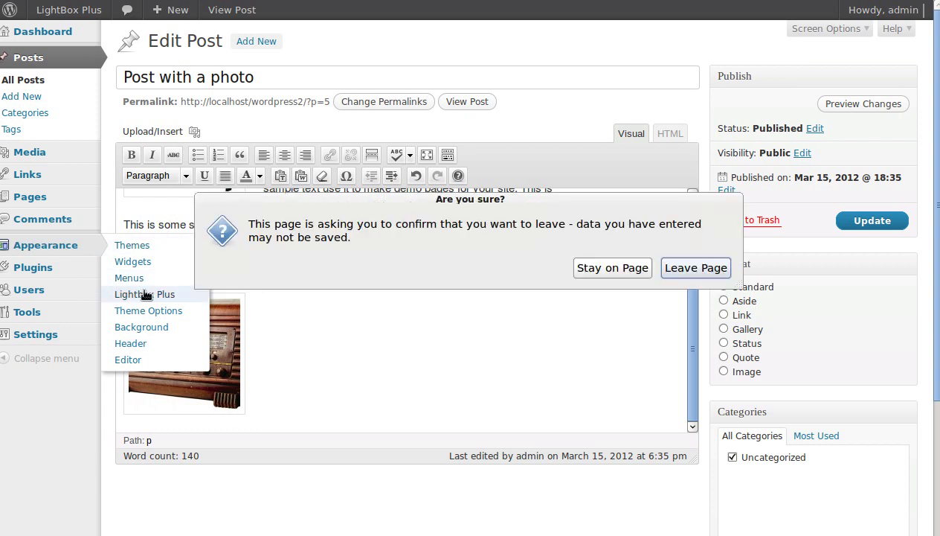
pyautogui.click(629, 270)
pyautogui.click(871, 221)
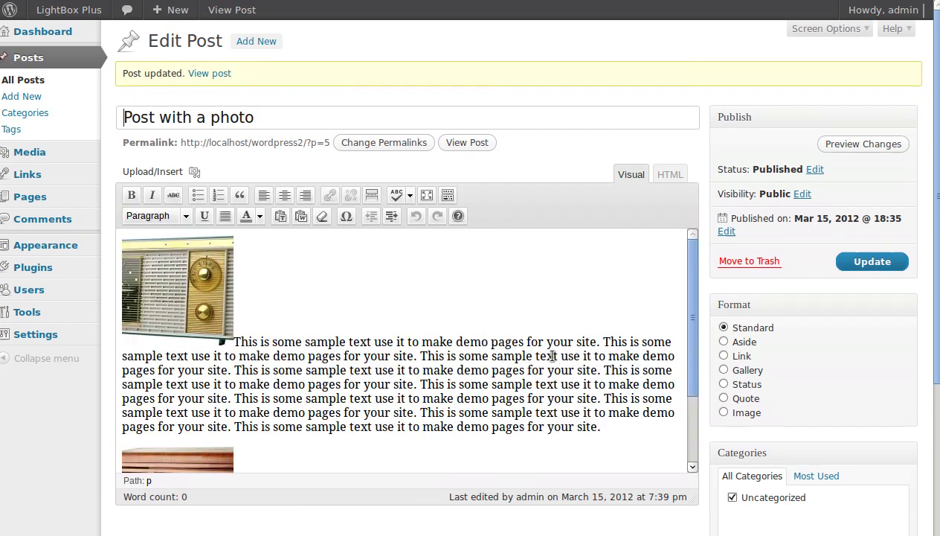
# In the primary lightbox's Other Settings of Lightbox Plus, disable Use For WP Gallery and enable Use Class Method
pyautogui.moveTo(38, 245)
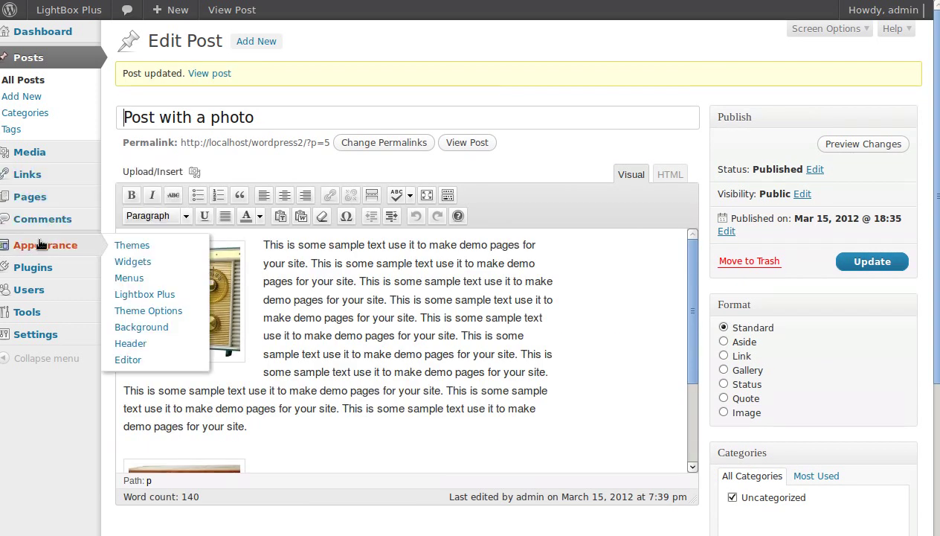
pyautogui.click(144, 295)
pyautogui.scroll(-5, 439, 393)
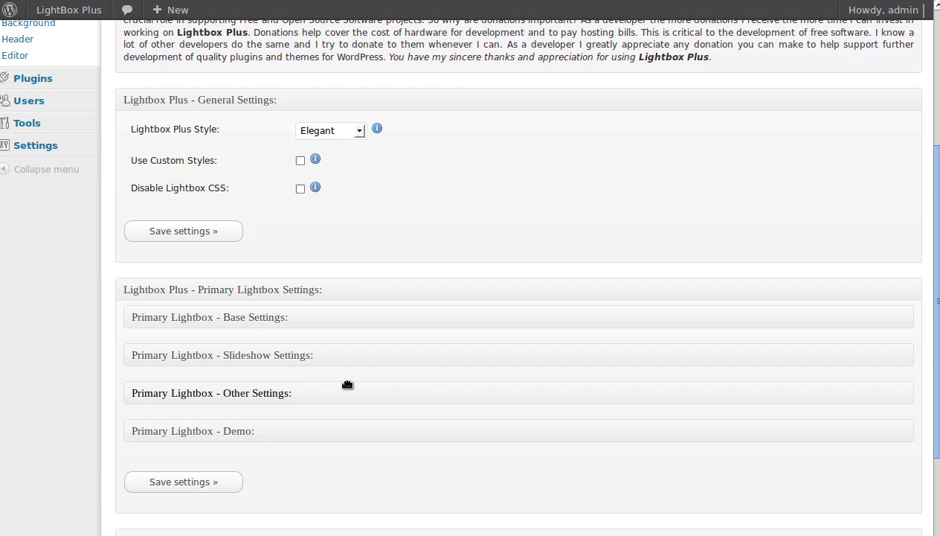
pyautogui.click(275, 393)
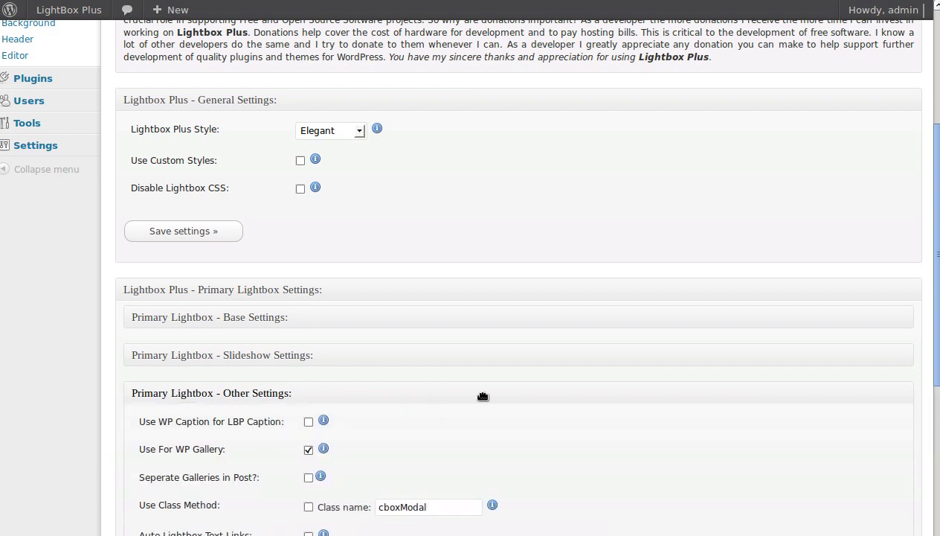
pyautogui.scroll(-5, 483, 395)
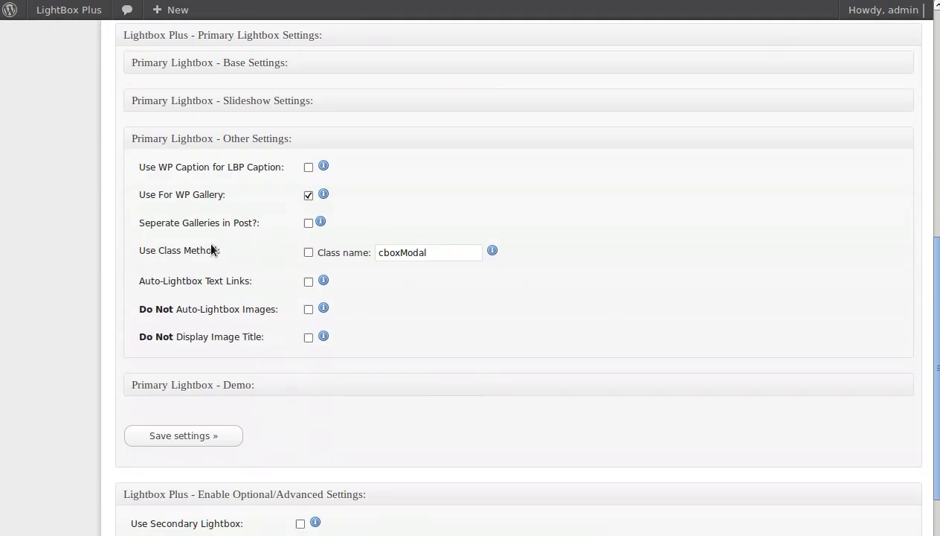
pyautogui.moveTo(138, 251); pyautogui.dragTo(220, 255)
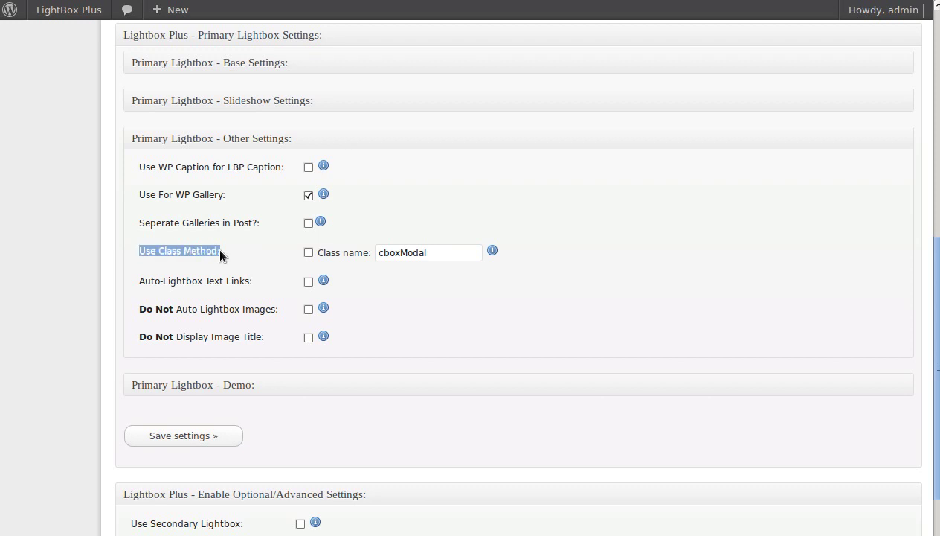
pyautogui.click(309, 195)
pyautogui.click(374, 196)
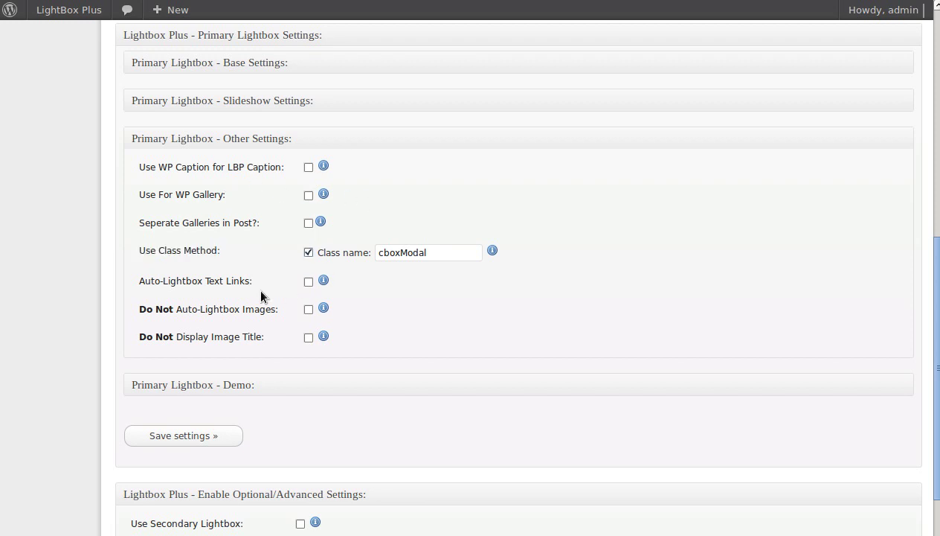
# Enable the Do Not Auto-Lightbox Images option in the primary lightbox's Other Settings
pyautogui.moveTo(150, 309); pyautogui.dragTo(274, 309)
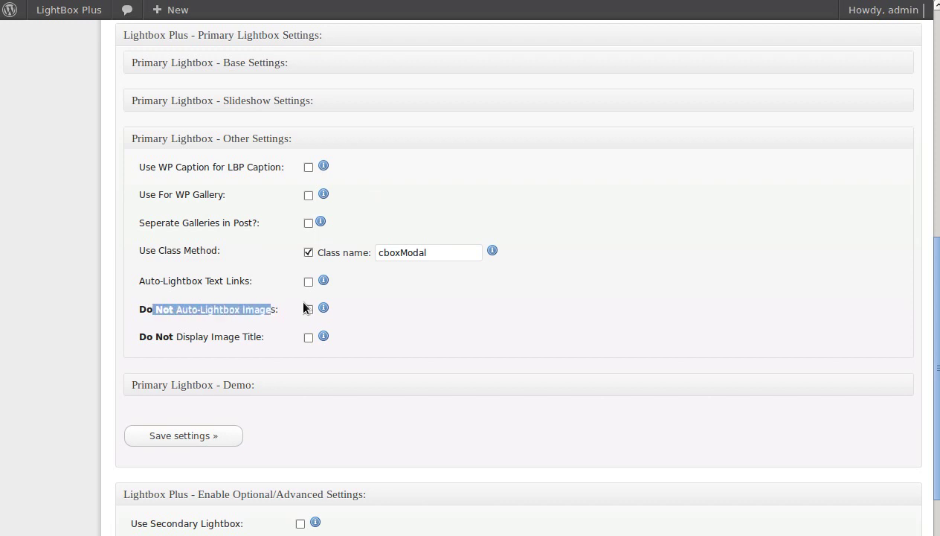
pyautogui.click(308, 310)
pyautogui.click(230, 295)
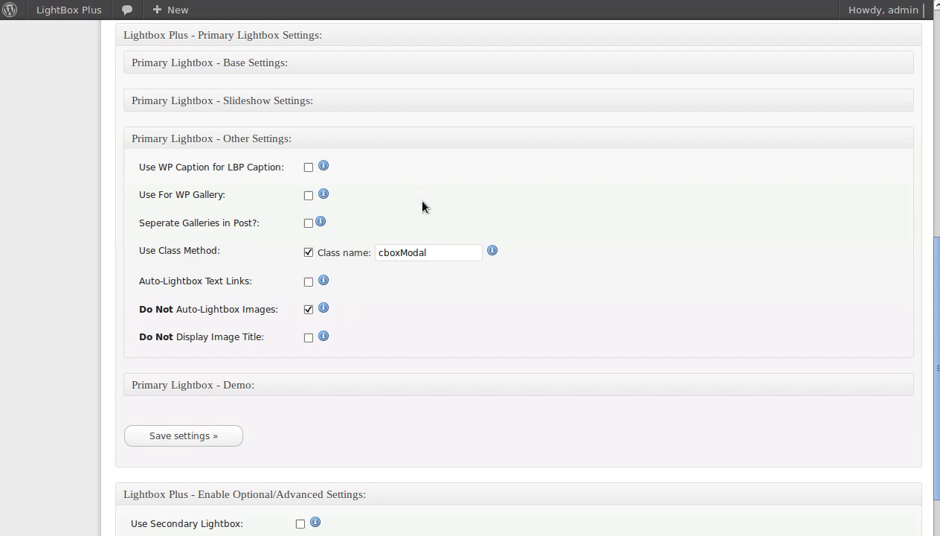
# Review the WP Gallery, Class Method and Do Not Auto-Lightbox Images options in the primary lightbox's Other Settings
pyautogui.scroll(5, 424, 223)
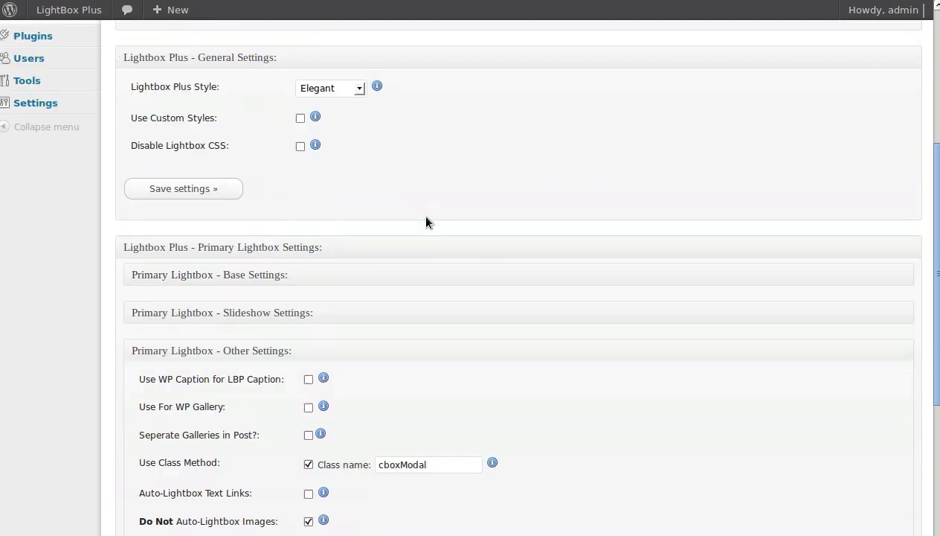
pyautogui.scroll(2, 78, 88)
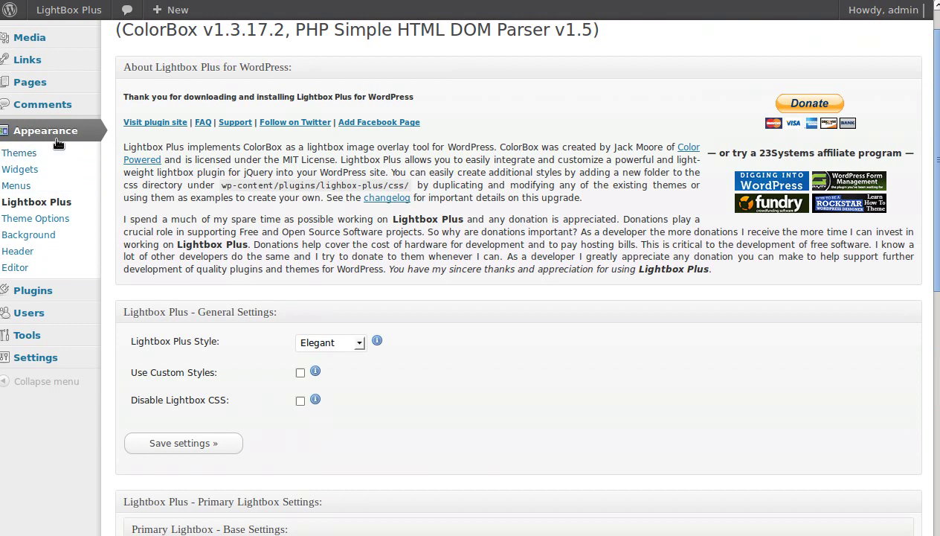
pyautogui.scroll(-5, 469, 383)
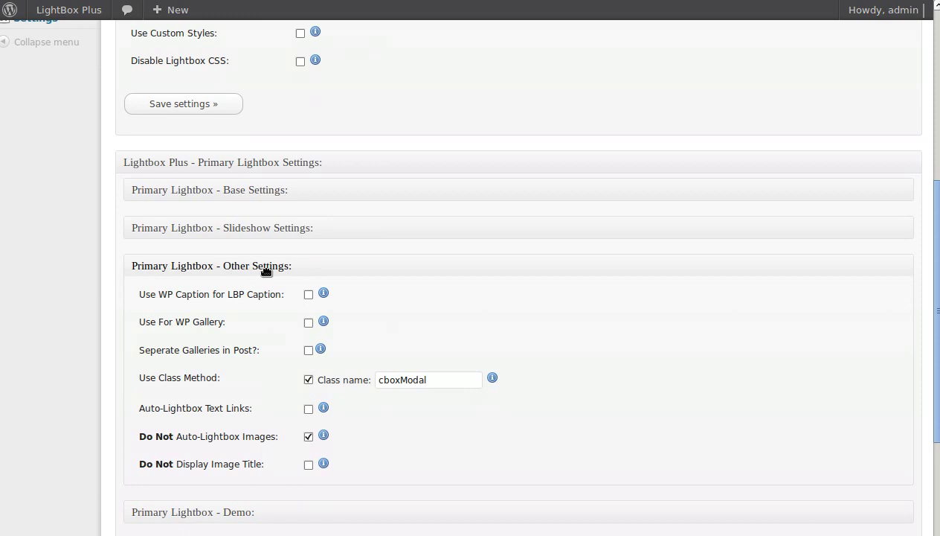
pyautogui.moveTo(155, 317); pyautogui.dragTo(307, 323)
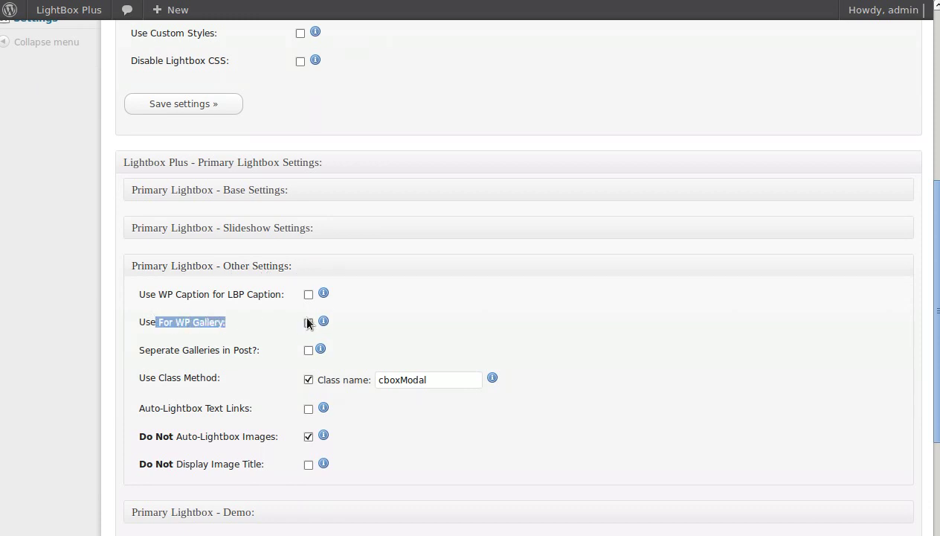
pyautogui.moveTo(139, 377); pyautogui.dragTo(217, 377)
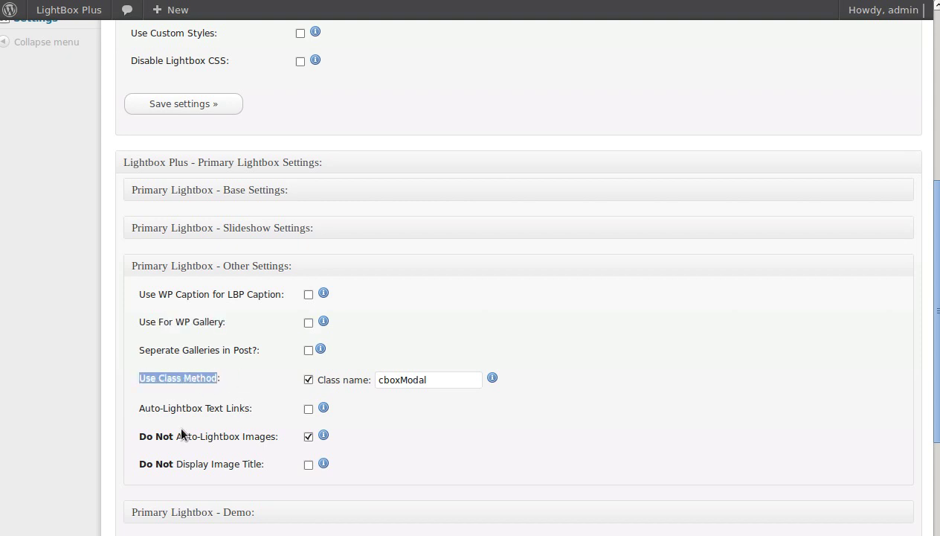
pyautogui.moveTo(138, 437); pyautogui.dragTo(168, 436)
pyautogui.moveTo(257, 438); pyautogui.dragTo(275, 439)
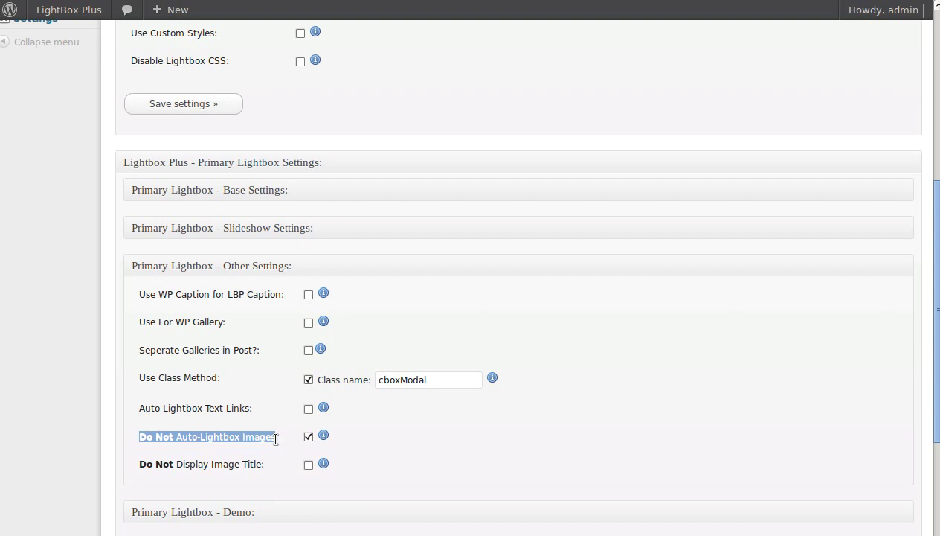
pyautogui.click(416, 447)
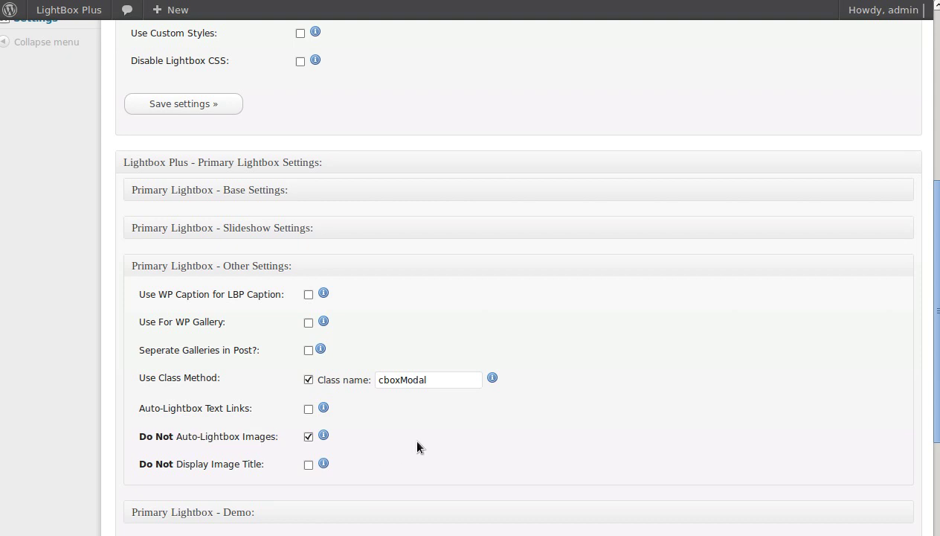
# Copy the class name cboxModal from the Use Class Method setting and save the primary lightbox settings
pyautogui.doubleClick(398, 379)
pyautogui.rightClick(398, 380)
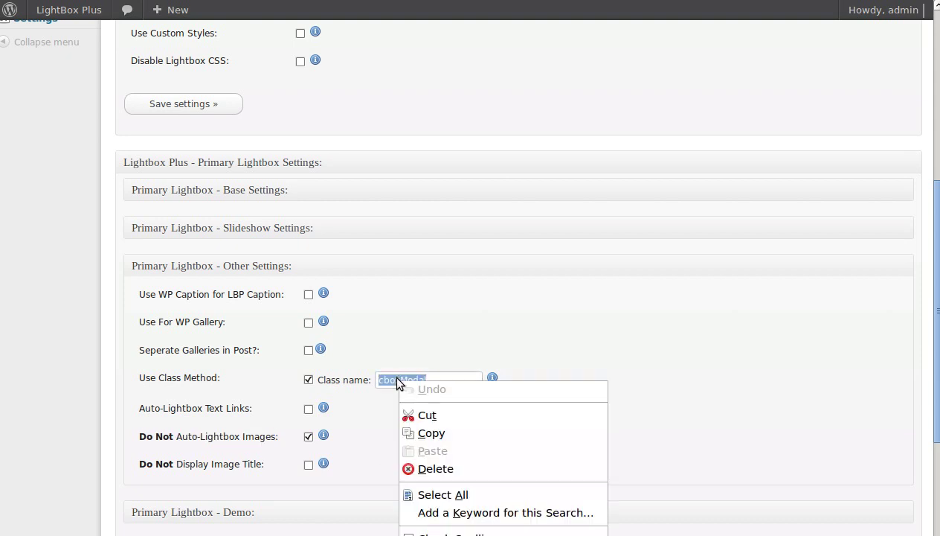
pyautogui.click(414, 433)
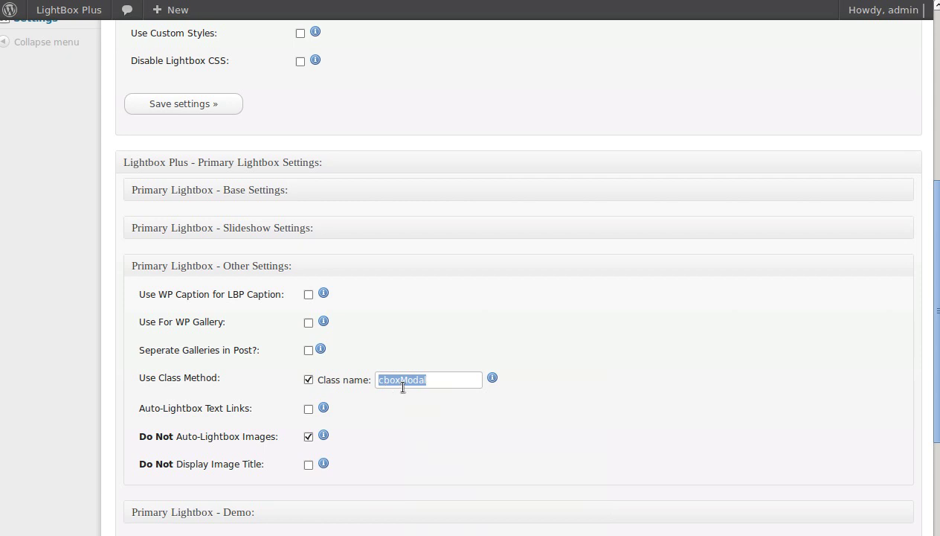
pyautogui.click(441, 445)
pyautogui.scroll(-3, 444, 440)
pyautogui.click(202, 315)
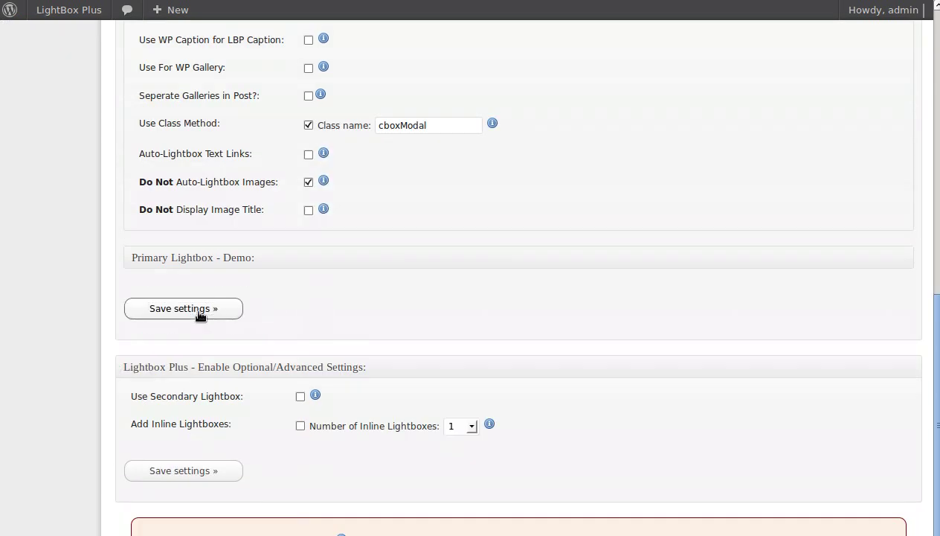
# Check how the third and first radio photos of "Image gallery two" open from the site's home page
pyautogui.click(612, 338)
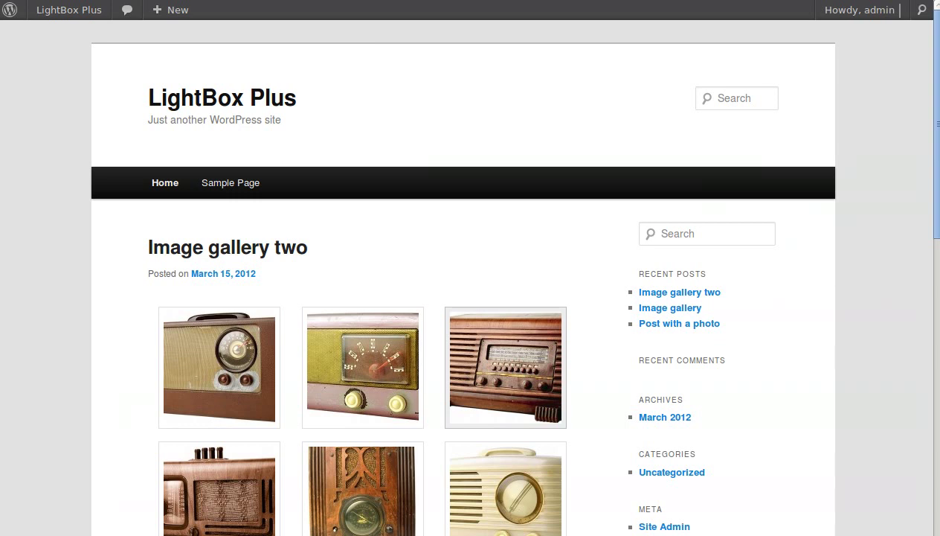
pyautogui.click(505, 372)
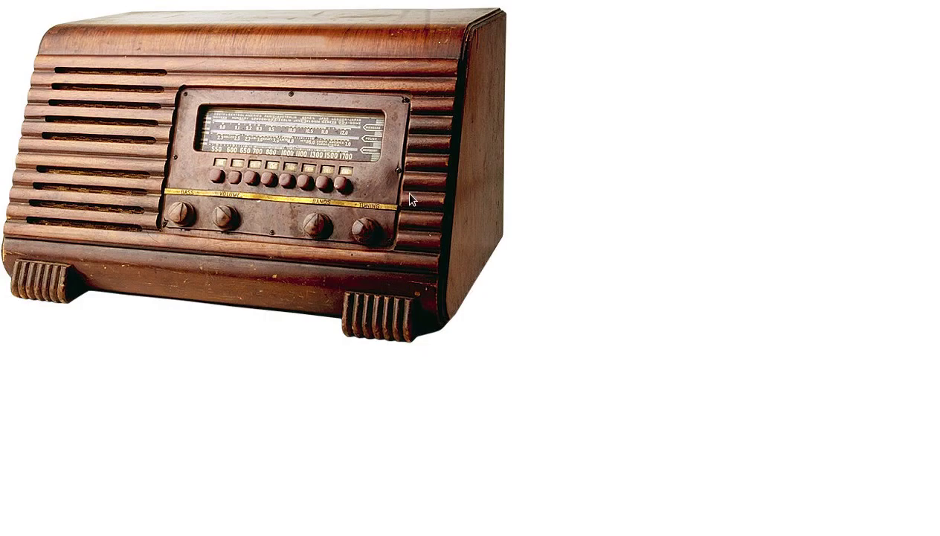
pyautogui.hotkey('alt', 'Left')
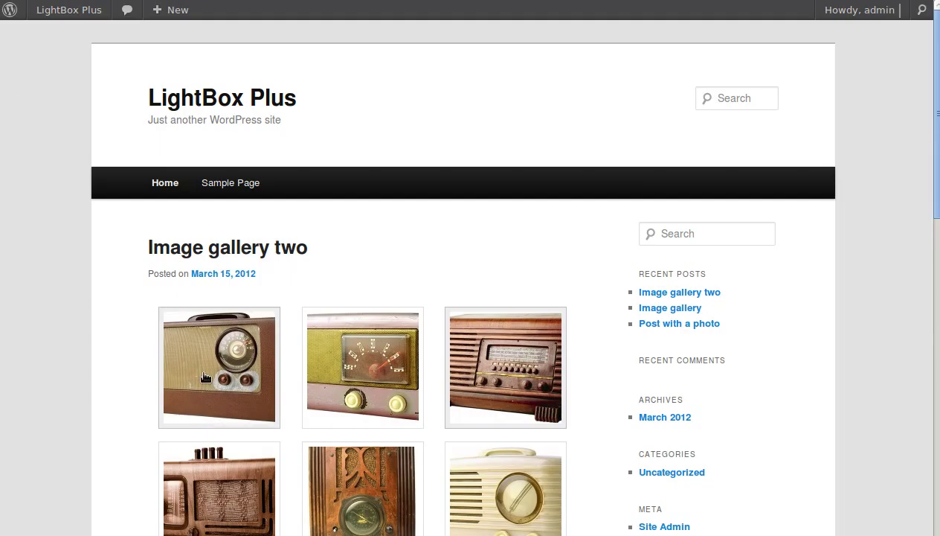
pyautogui.click(260, 386)
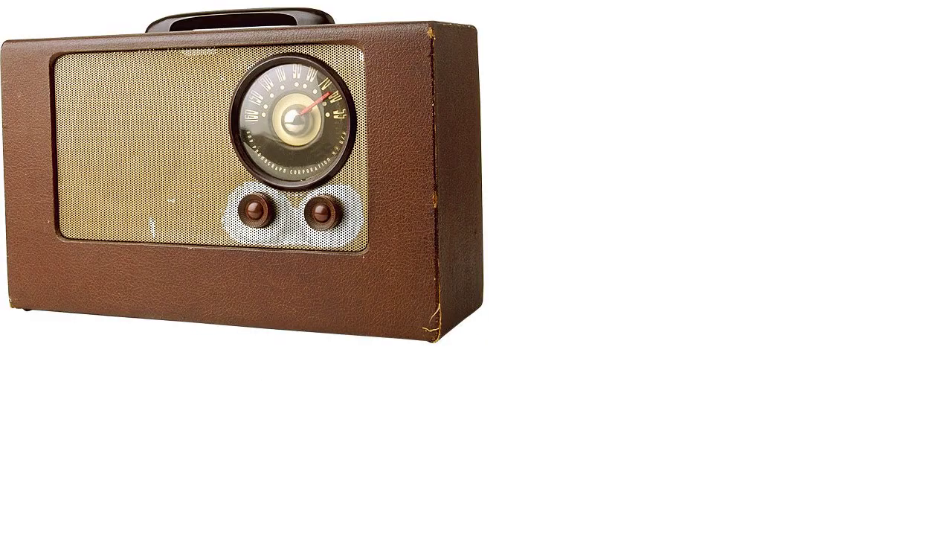
pyautogui.hotkey('alt', 'Left')
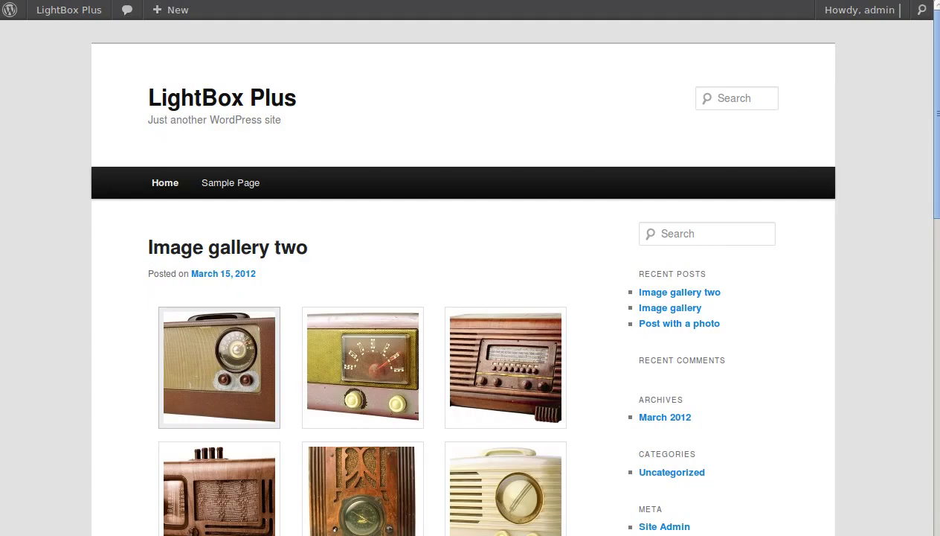
# Check how the radio photo below the text of "Post with a photo" opens, and return to the Lightbox Plus options
pyautogui.hotkey('alt', 'Left')
pyautogui.scroll(-3, 538, 312)
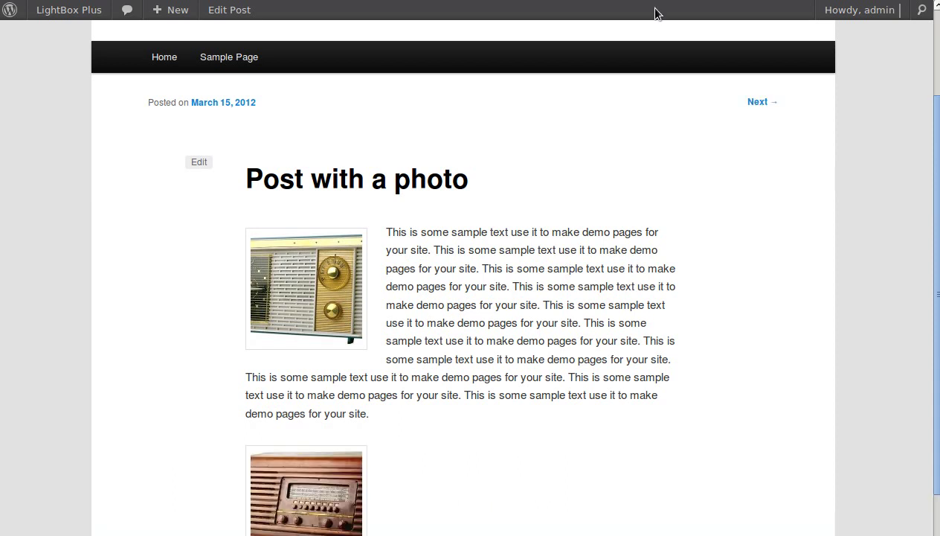
pyautogui.click(438, 433)
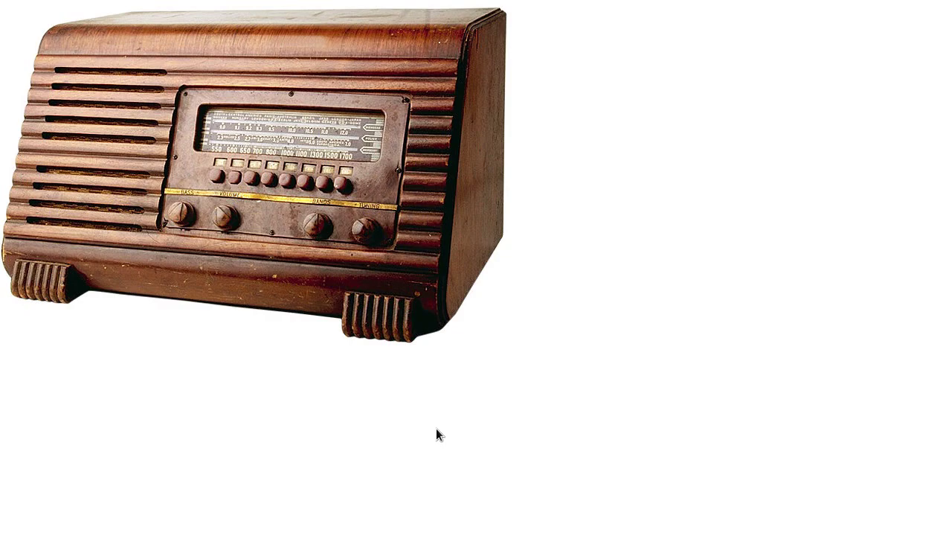
pyautogui.hotkey('alt', 'Left')
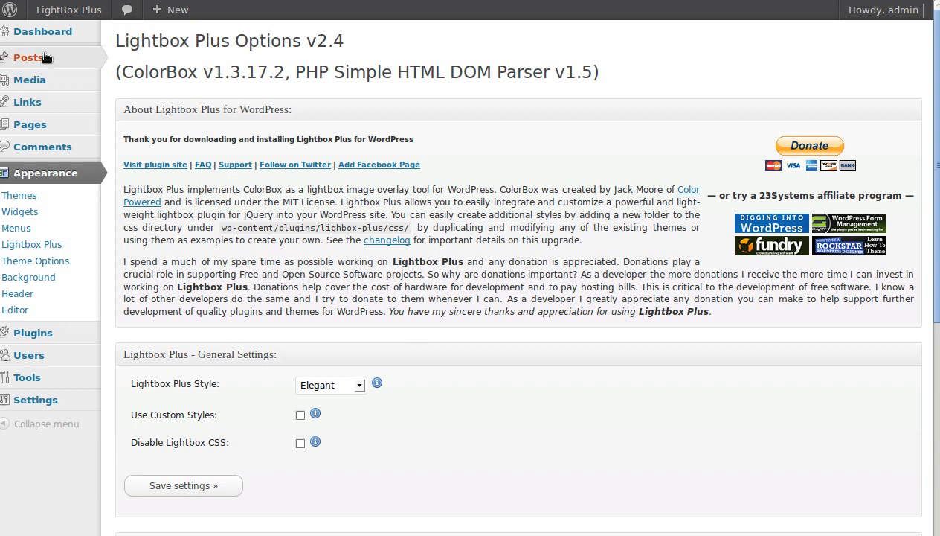
# Open "Post with a photo" for editing and bring up the advanced settings of the brown radio image below the text
pyautogui.moveTo(64, 58)
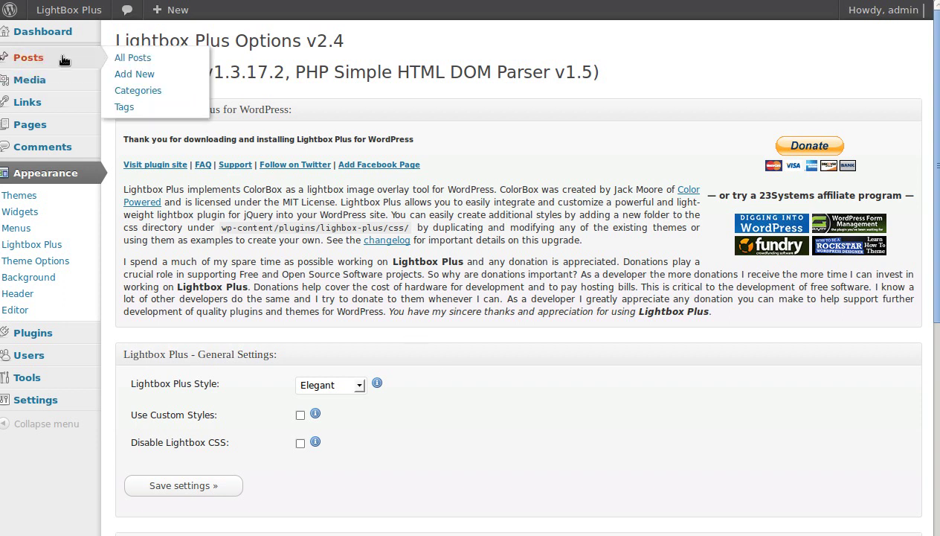
pyautogui.click(134, 59)
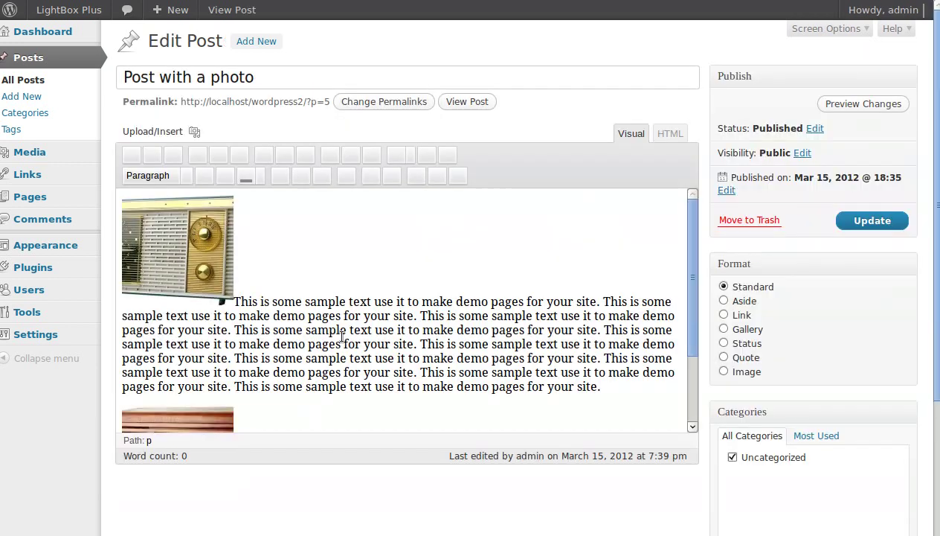
pyautogui.scroll(-3, 342, 338)
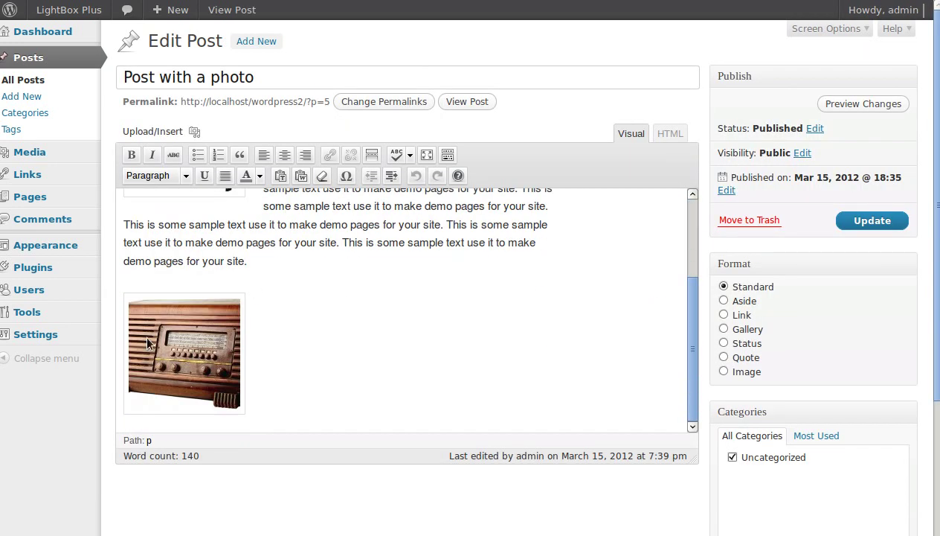
pyautogui.scroll(3, 331, 337)
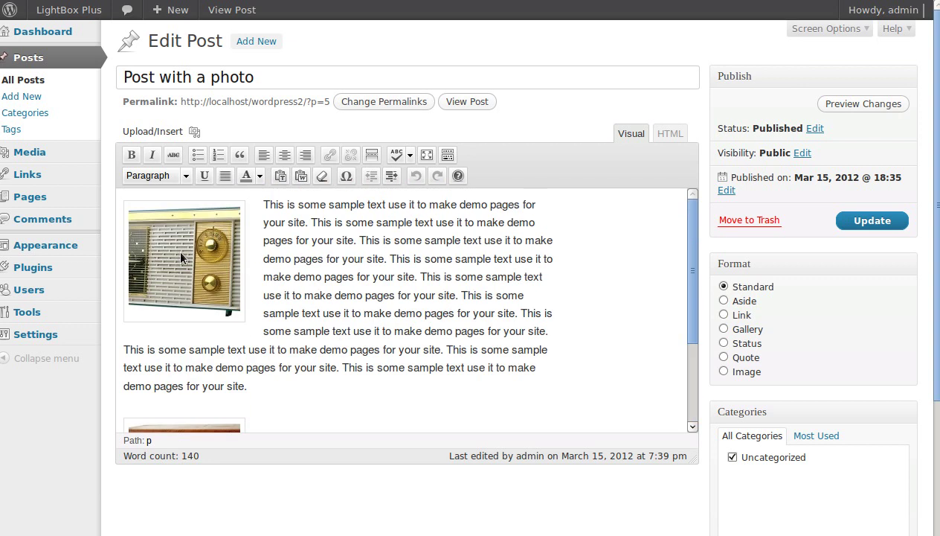
pyautogui.scroll(-3, 281, 294)
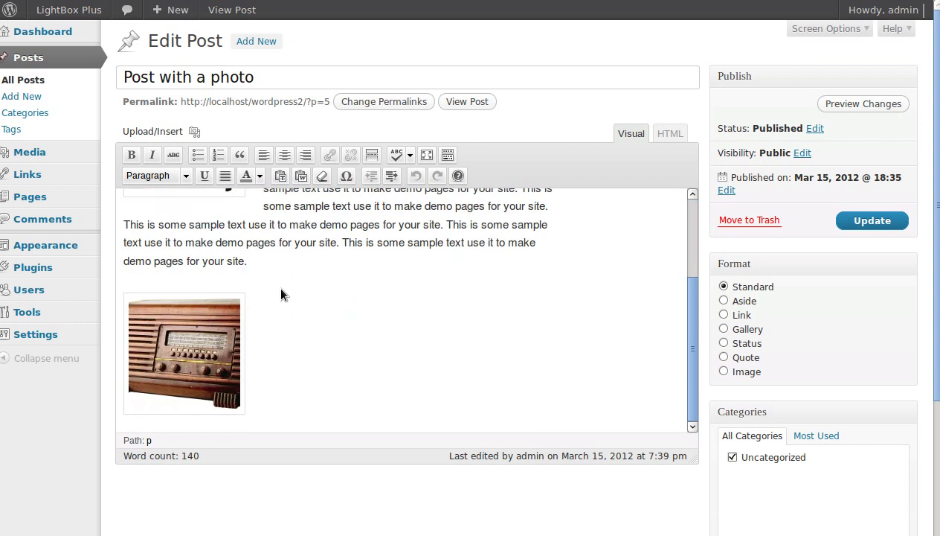
pyautogui.click(196, 323)
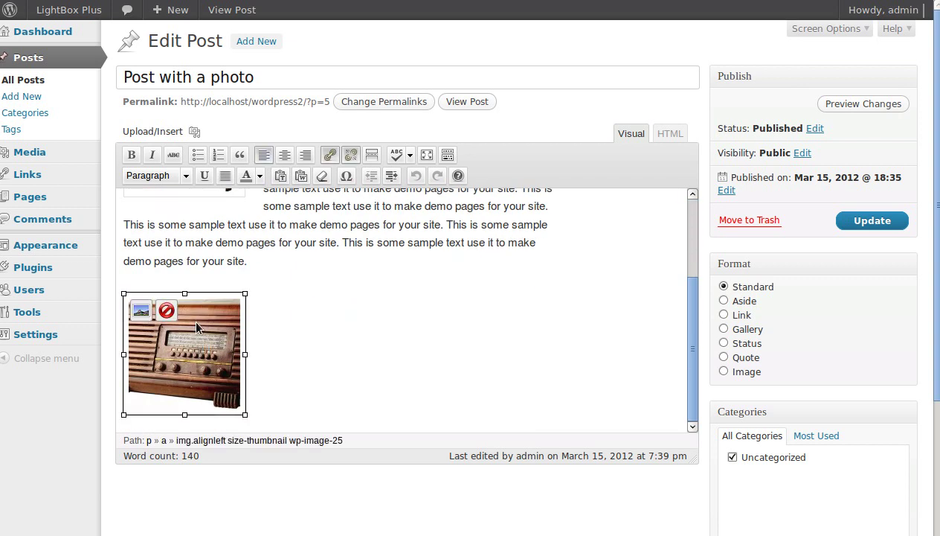
pyautogui.click(142, 312)
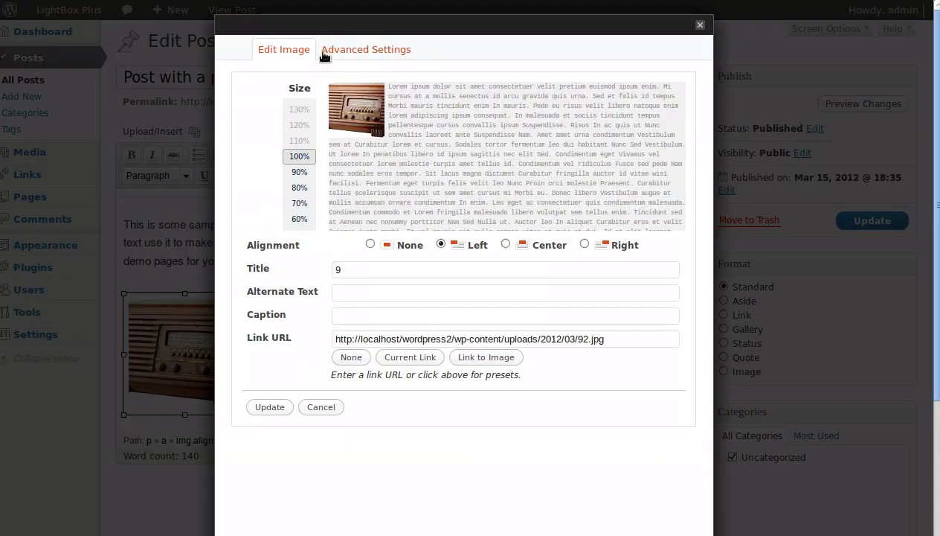
pyautogui.click(400, 52)
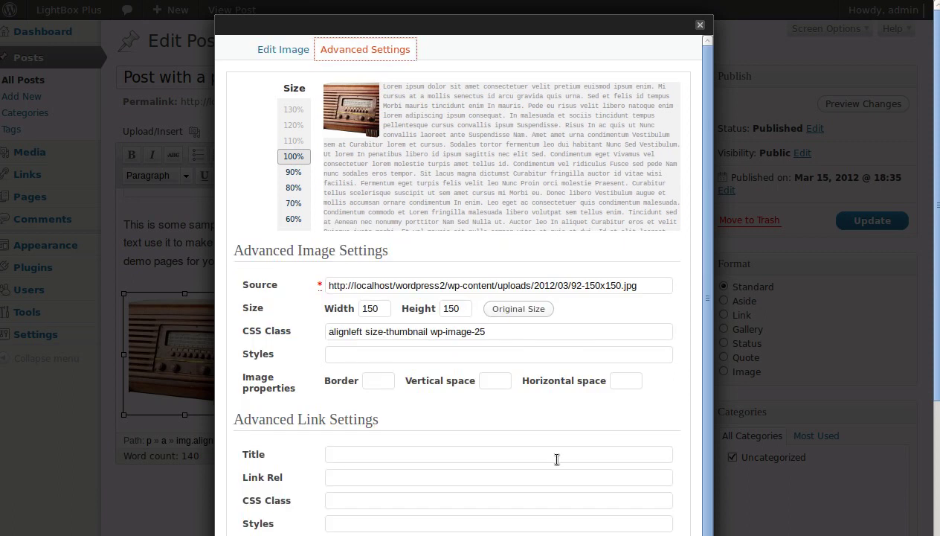
# Set the CSS class of the image's link to cboxModal in the Advanced Link Settings
pyautogui.scroll(-1, 506, 401)
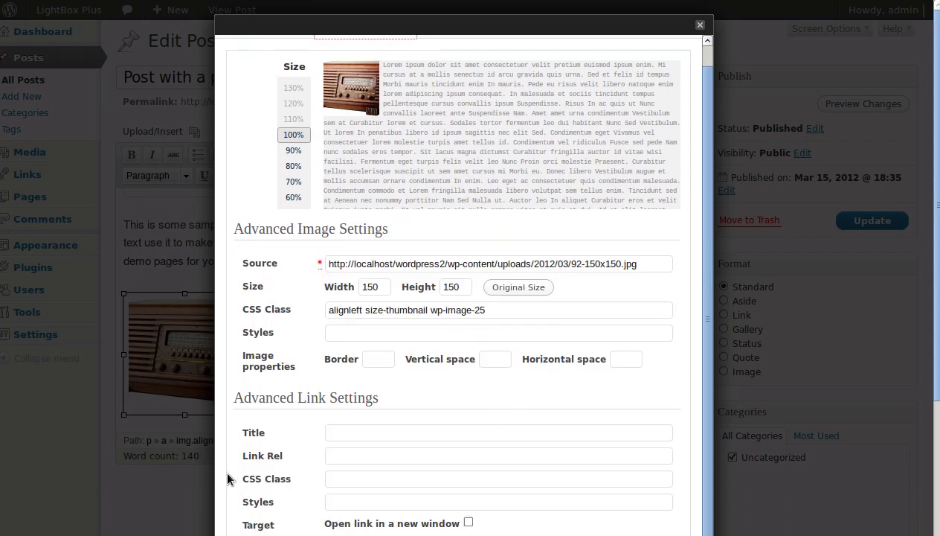
pyautogui.moveTo(244, 480); pyautogui.dragTo(292, 482)
pyautogui.click(341, 479)
pyautogui.write('cboxModal')
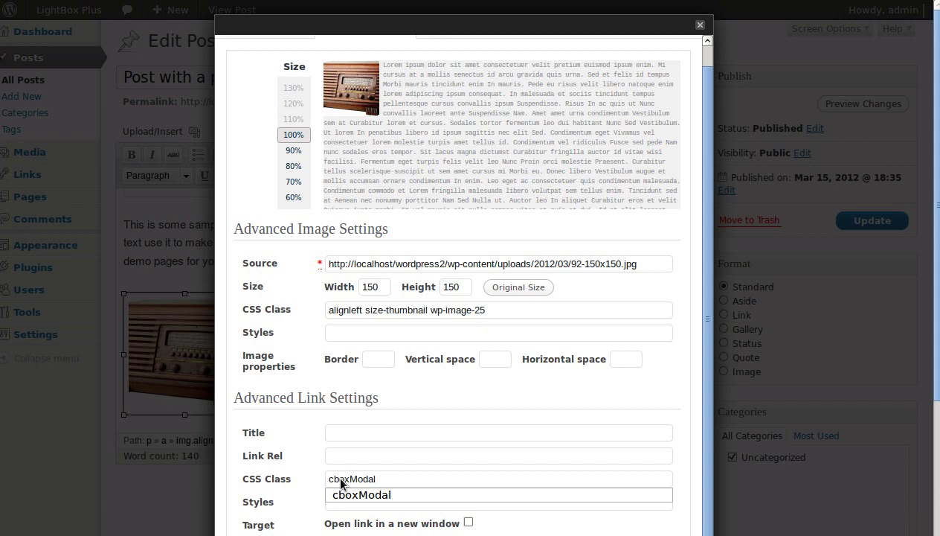
pyautogui.click(294, 466)
pyautogui.scroll(-3, 287, 491)
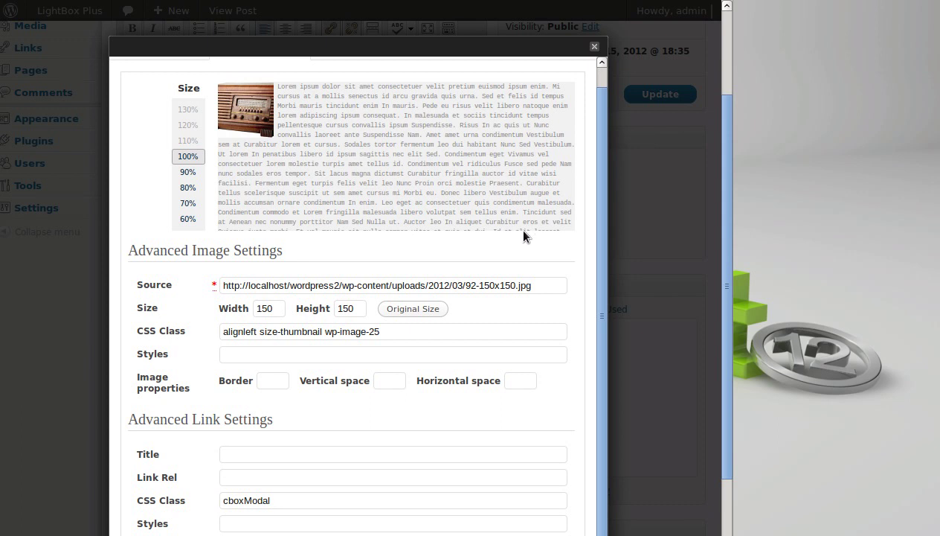
# Double-check the class name entered for the link and apply the advanced image settings to the brown radio image
pyautogui.moveTo(728, 107); pyautogui.dragTo(732, 147)
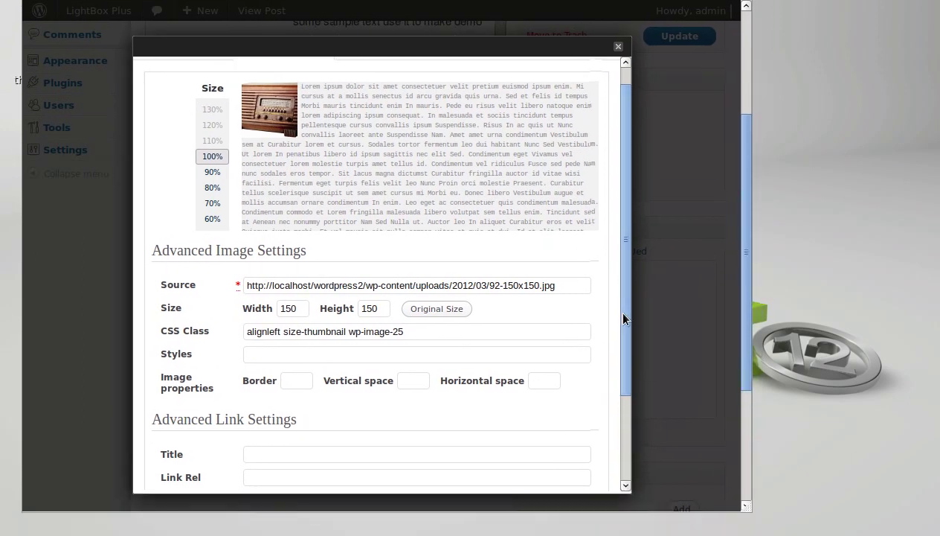
pyautogui.scroll(-3, 615, 306)
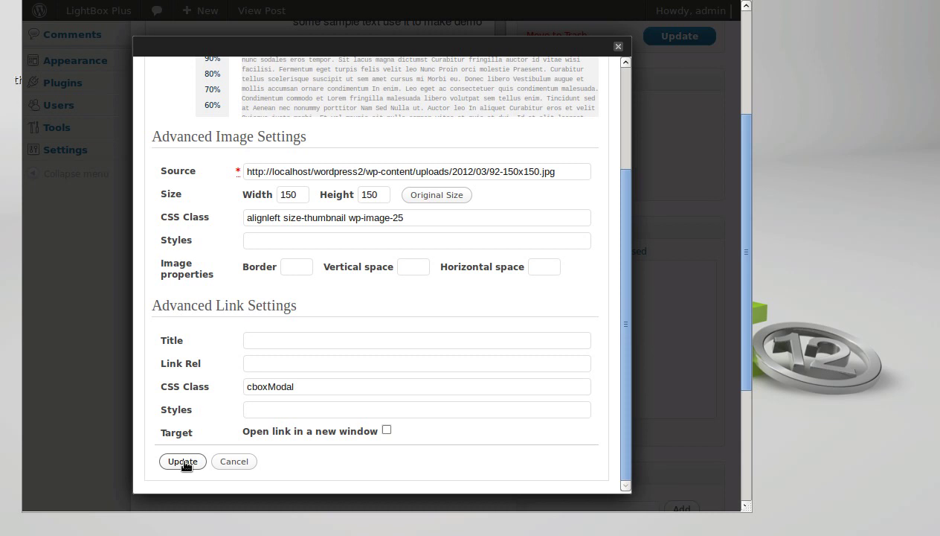
pyautogui.scroll(5, 268, 355)
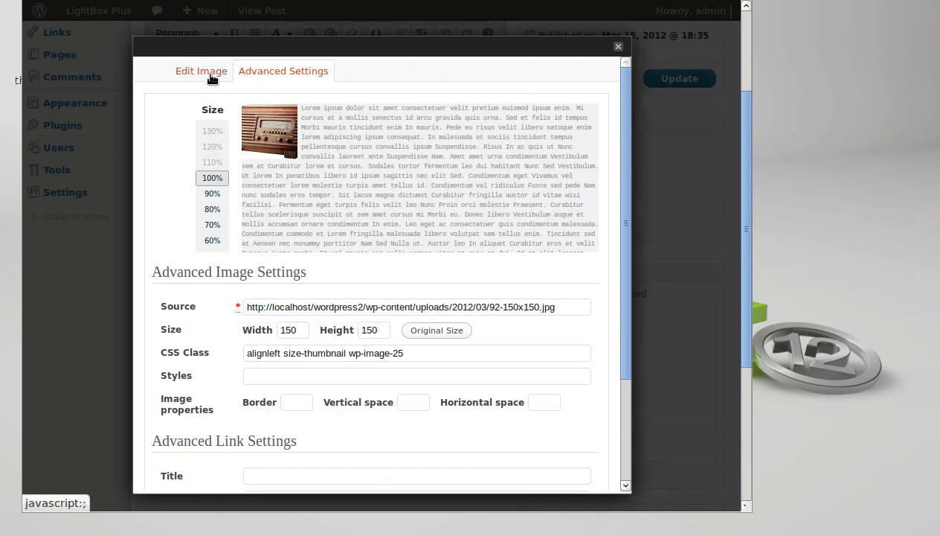
pyautogui.scroll(-4, 389, 376)
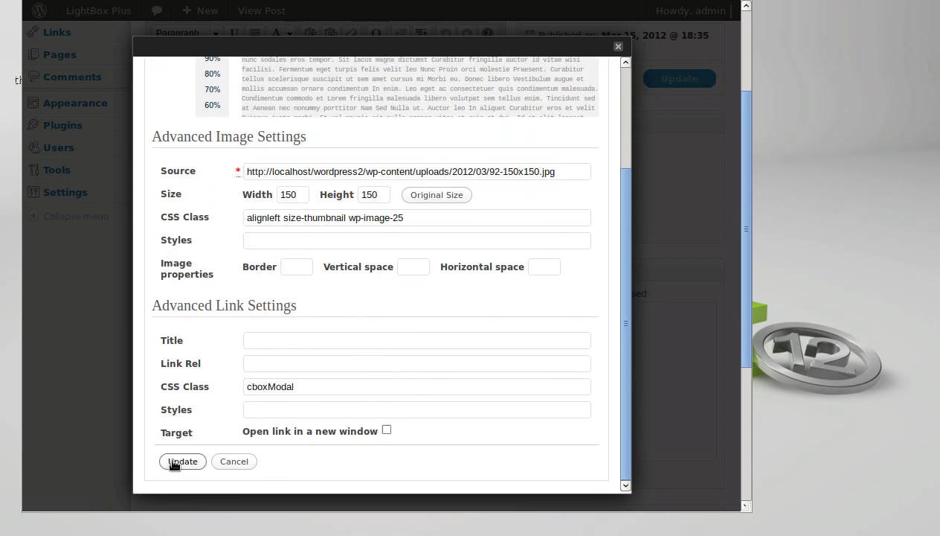
pyautogui.click(246, 386)
pyautogui.moveTo(245, 386); pyautogui.dragTo(311, 387)
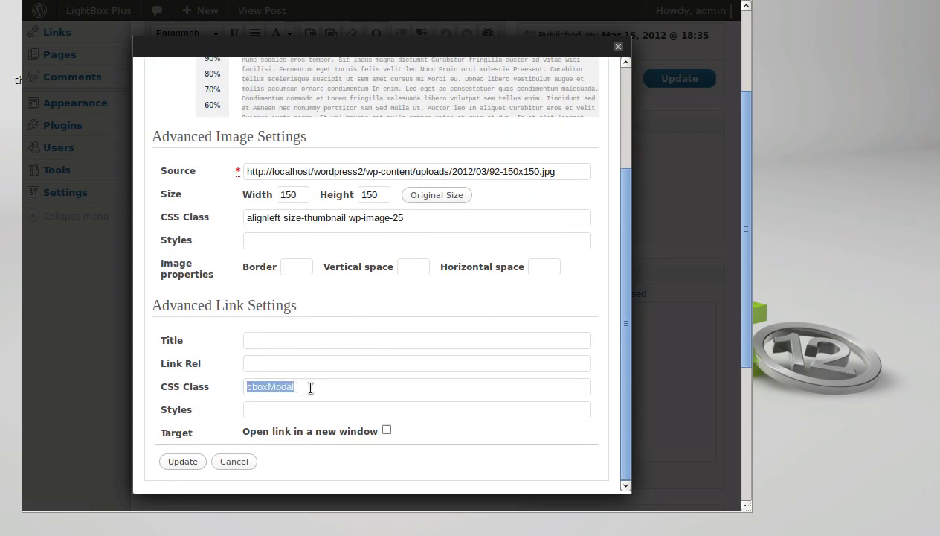
pyautogui.click(186, 462)
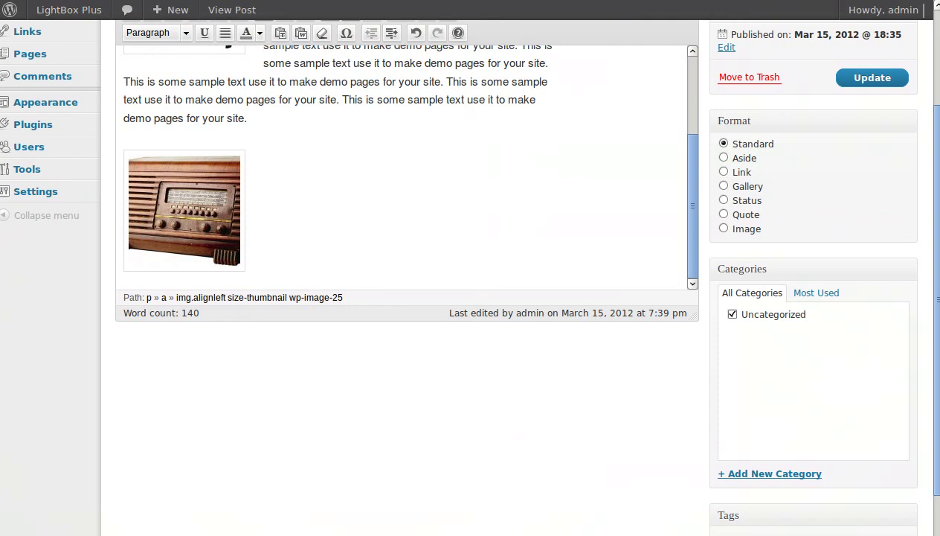
# Stay on the edit page and update the post to save the image change
pyautogui.press('F5')
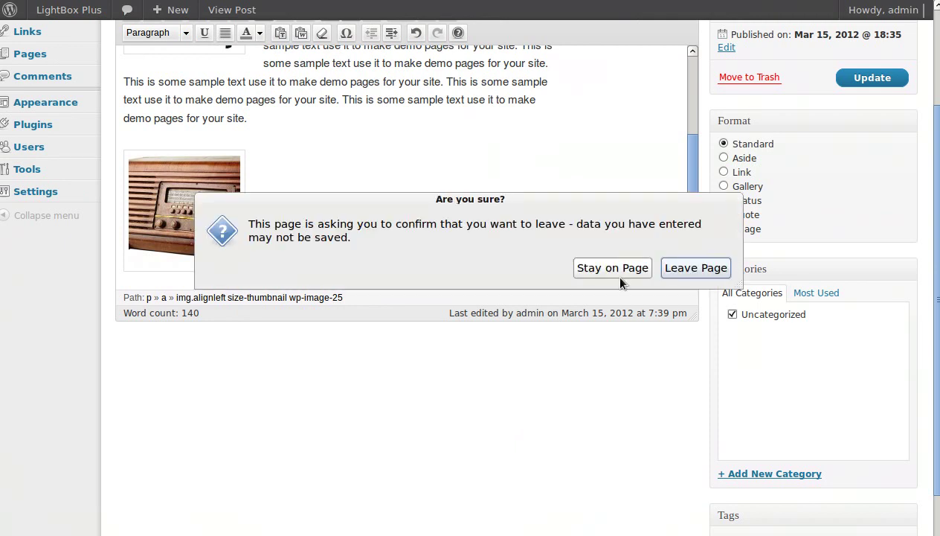
pyautogui.click(612, 268)
pyautogui.click(855, 78)
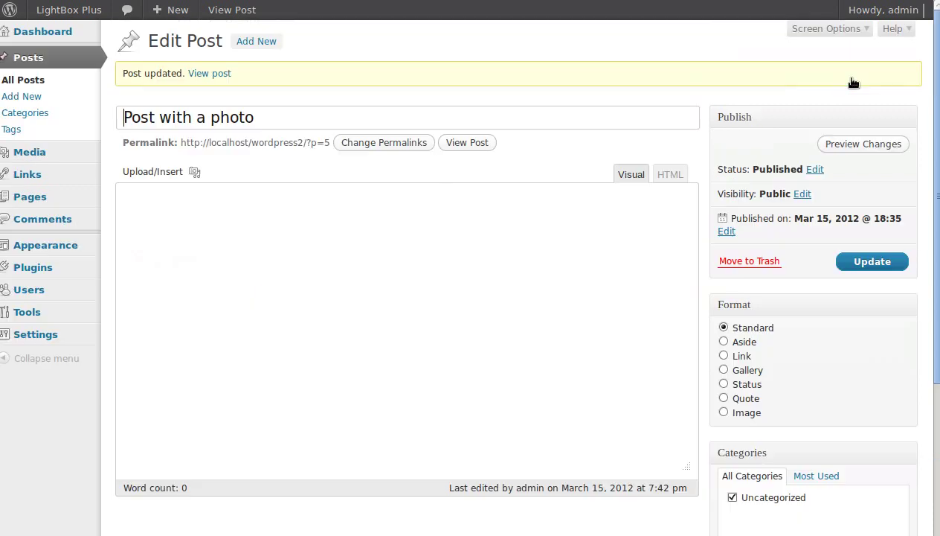
# View the post and check how the radio photo beside the text and the brown radio photo below it open
pyautogui.click(462, 142)
pyautogui.scroll(-3, 498, 280)
pyautogui.click(305, 175)
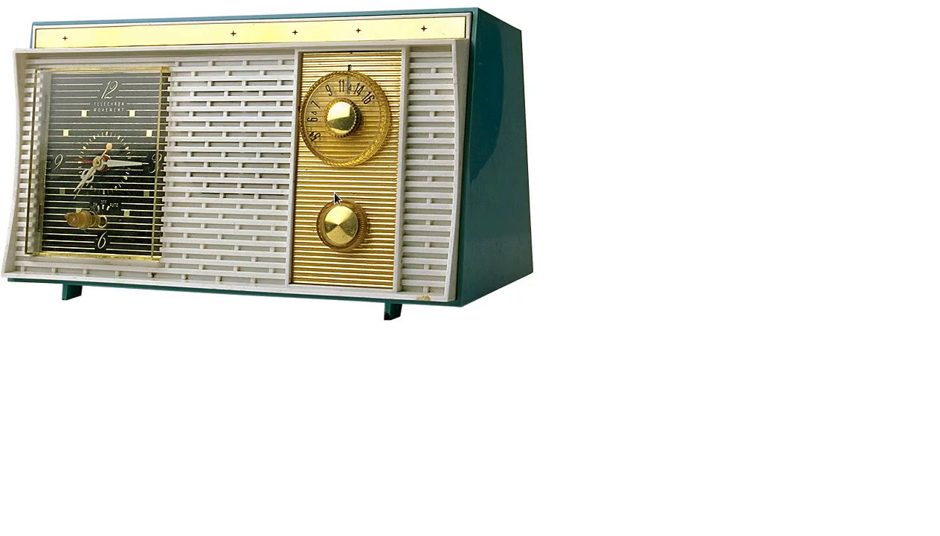
pyautogui.hotkey('alt', 'Left')
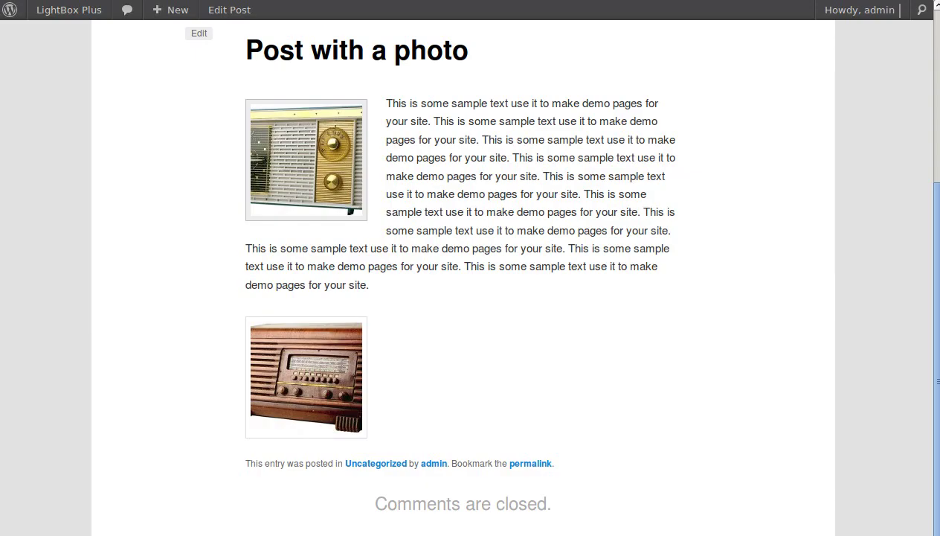
pyautogui.click(267, 358)
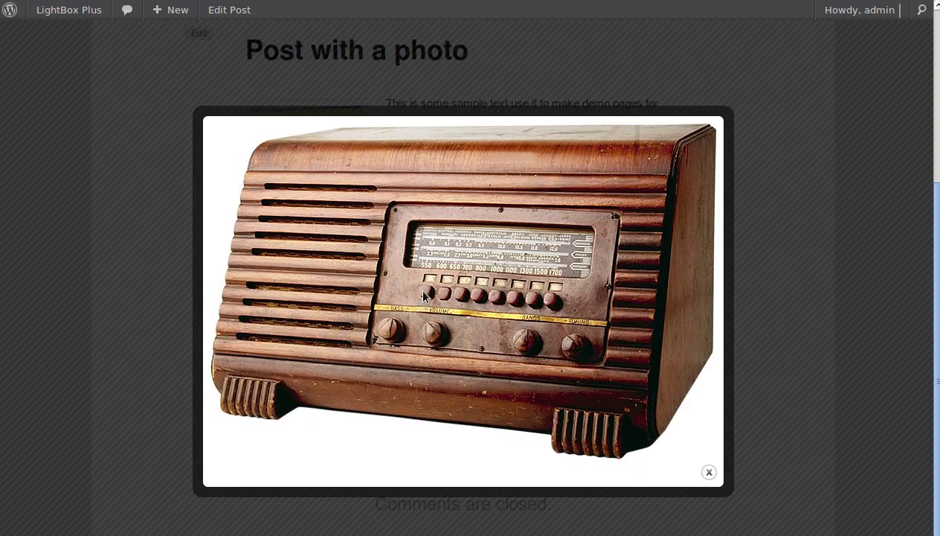
pyautogui.click(710, 471)
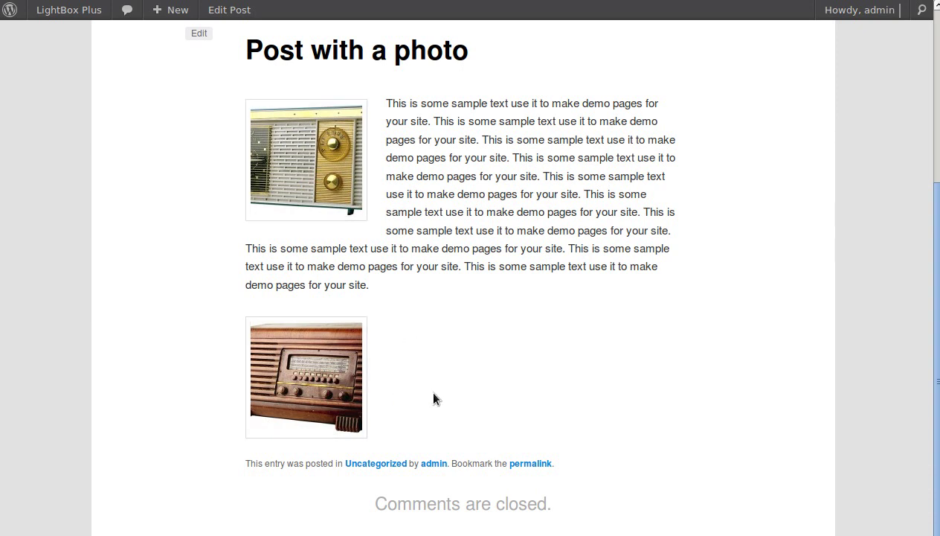
# Return to the Lightbox Plus options and review Use Class Method, its class name and Do Not Auto-Lightbox Images in the primary lightbox's Other Settings
pyautogui.scroll(4, 435, 399)
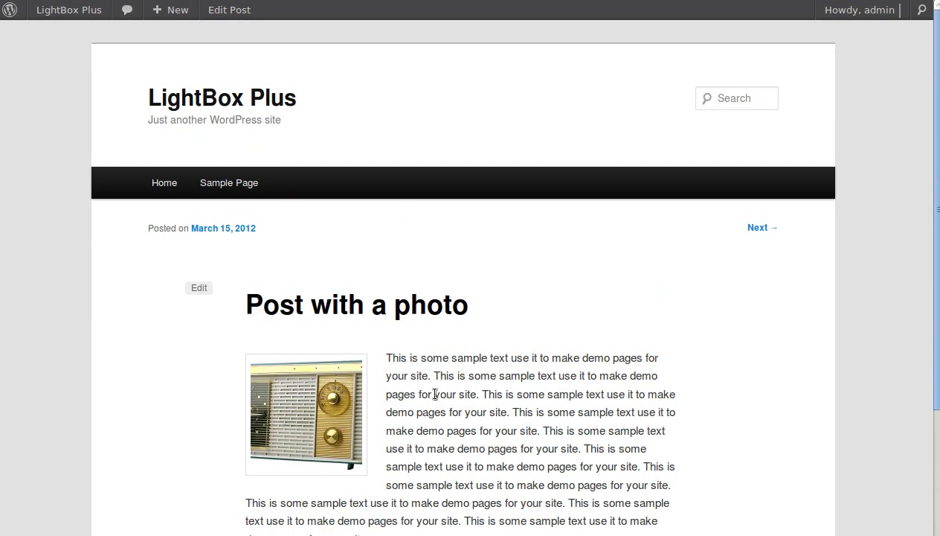
pyautogui.hotkey('alt', 'Left')
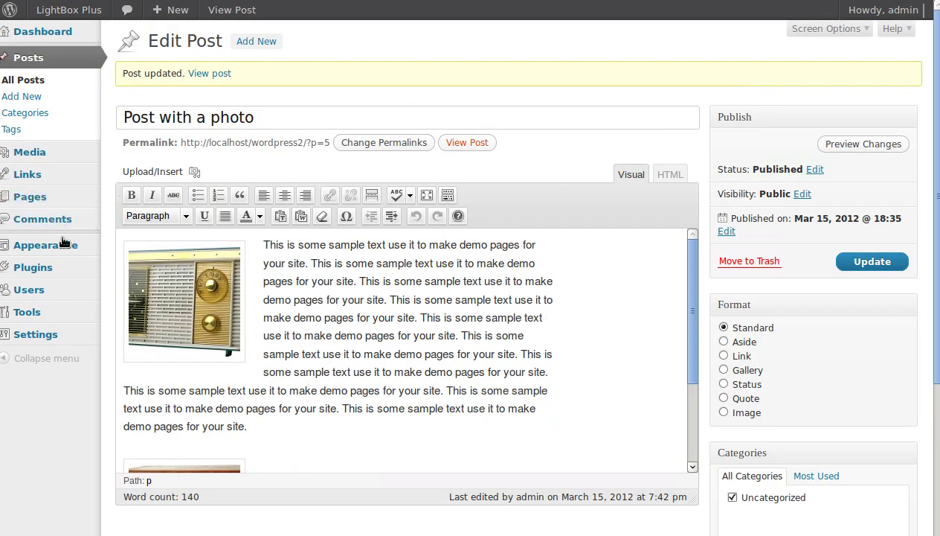
pyautogui.moveTo(57, 245)
pyautogui.click(140, 295)
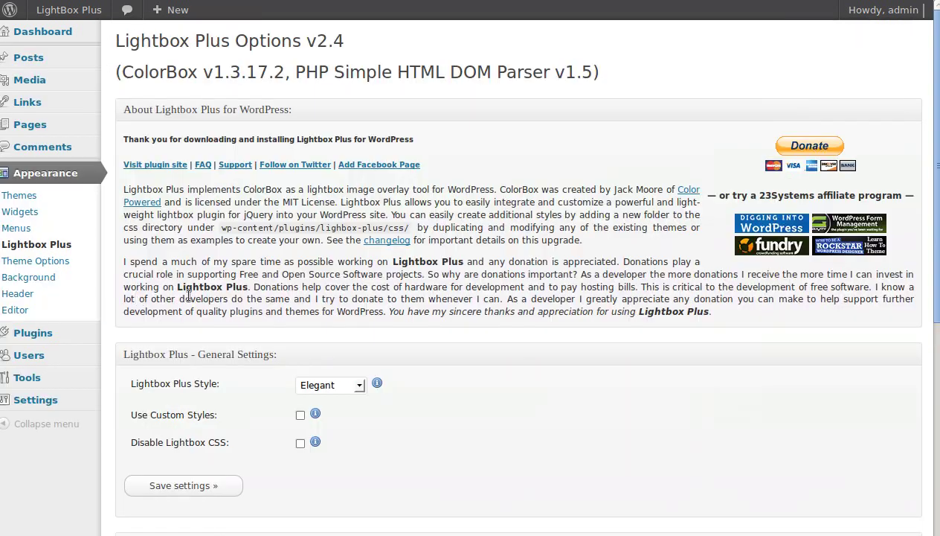
pyautogui.scroll(-8, 410, 339)
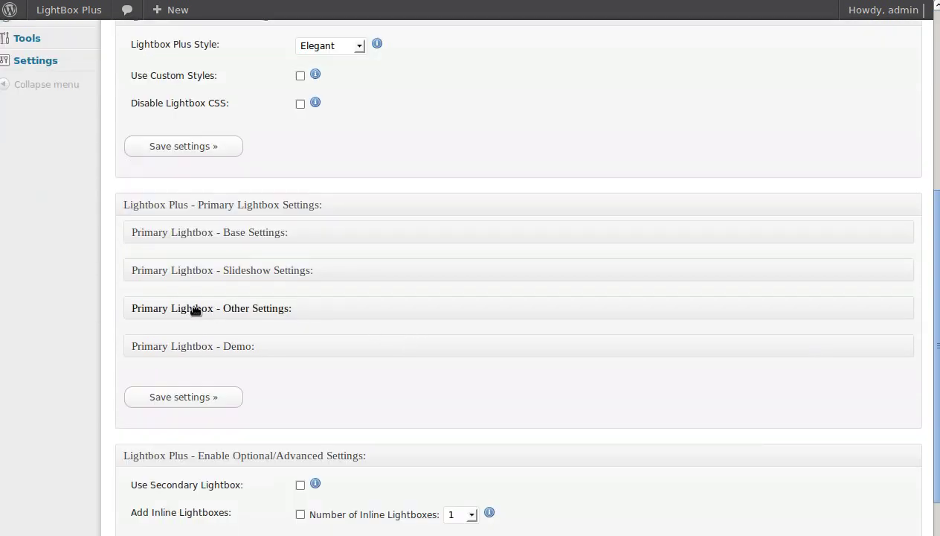
pyautogui.click(195, 308)
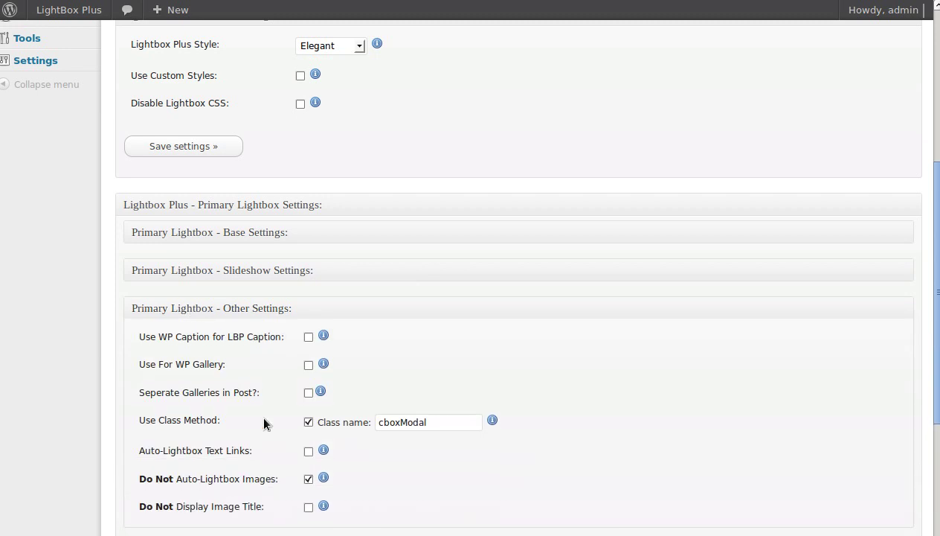
pyautogui.moveTo(139, 420); pyautogui.dragTo(230, 422)
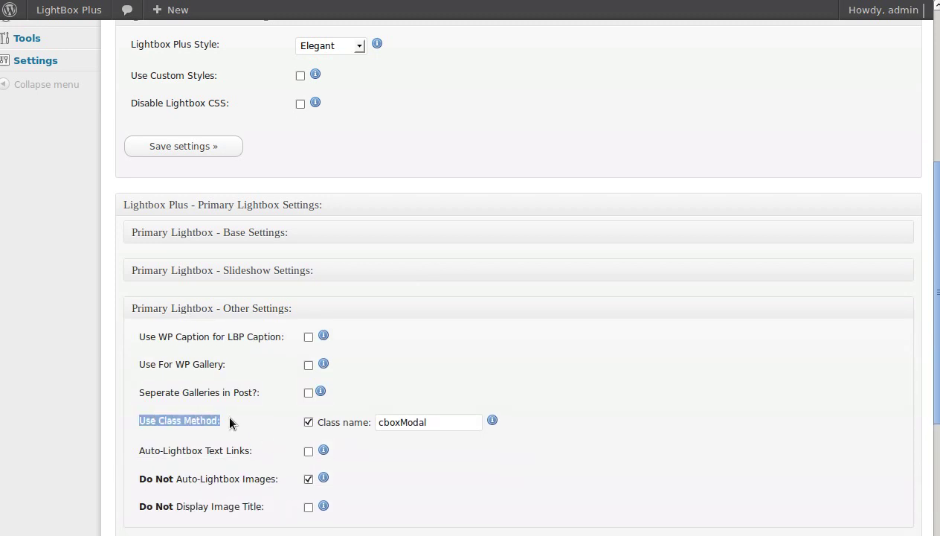
pyautogui.moveTo(139, 479); pyautogui.dragTo(278, 479)
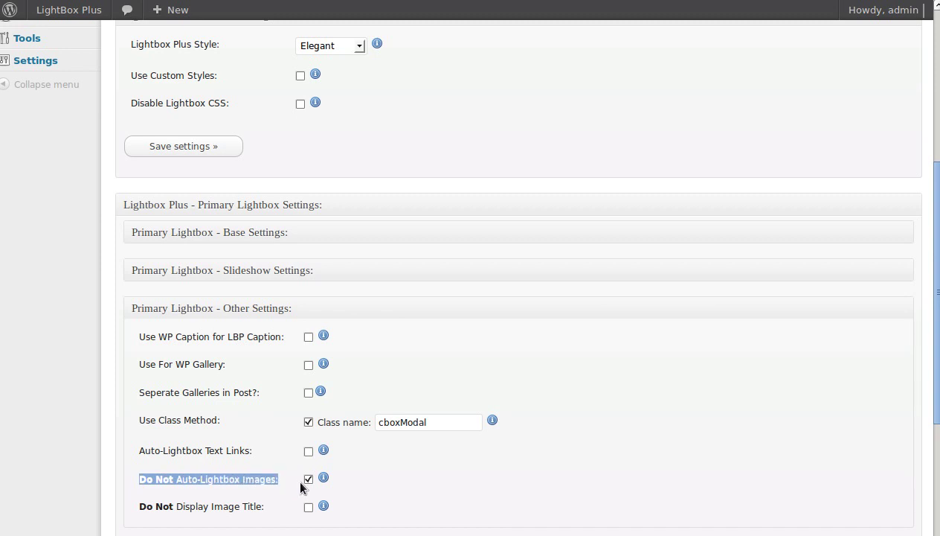
pyautogui.doubleClick(420, 422)
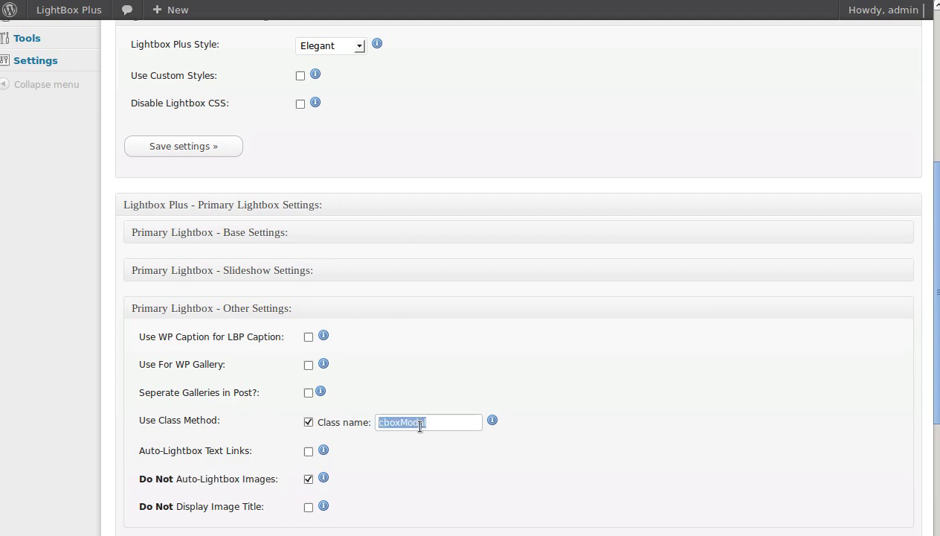
pyautogui.click(416, 386)
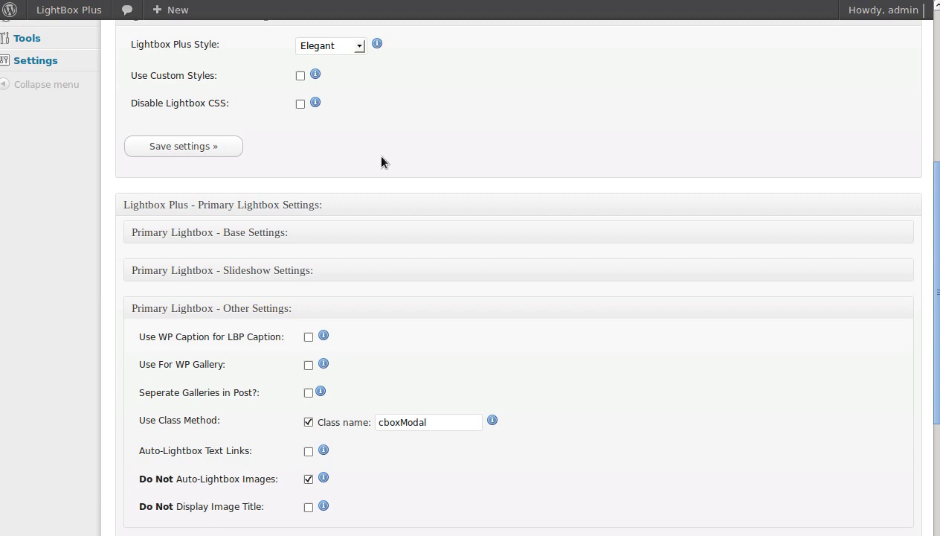
pyautogui.scroll(5, 44, 279)
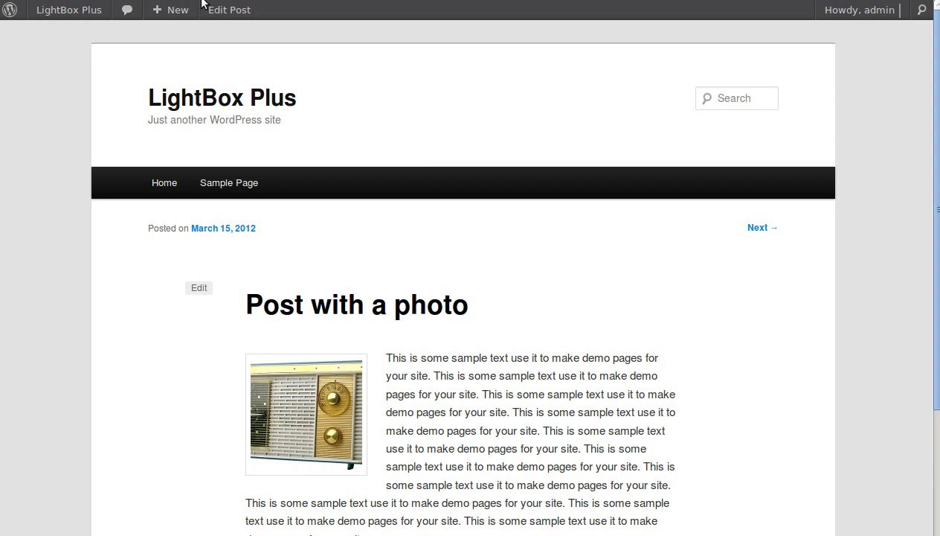
# Reopen "Post with a photo" for editing from its public page and look over its content
pyautogui.click(230, 12)
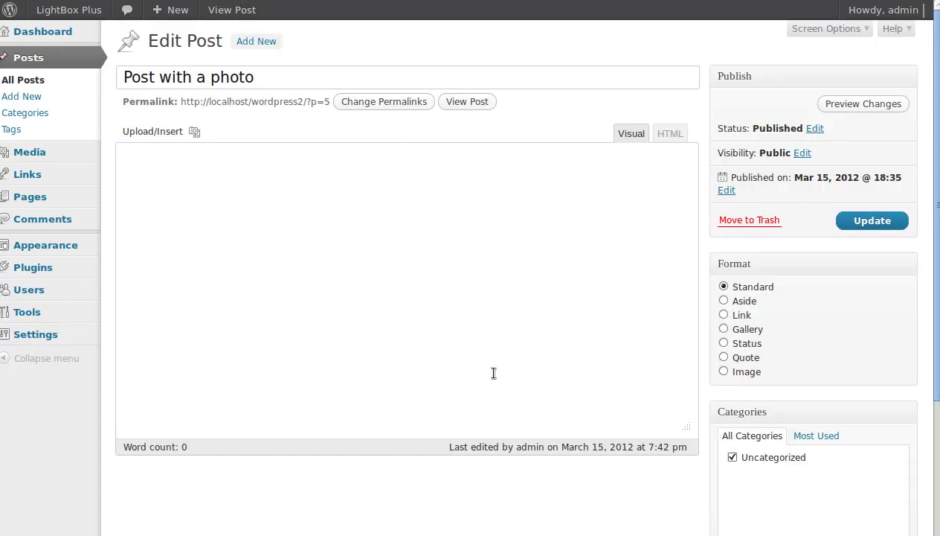
pyautogui.scroll(-3, 485, 364)
pyautogui.scroll(3, 484, 363)
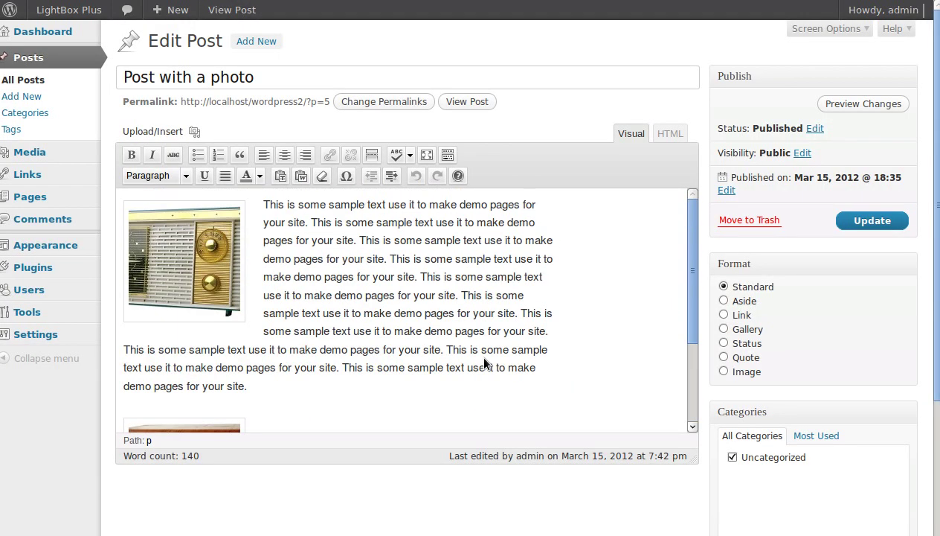
# Try to set the link CSS class of the radio photo beside the text, then save the image and update the post
pyautogui.click(177, 252)
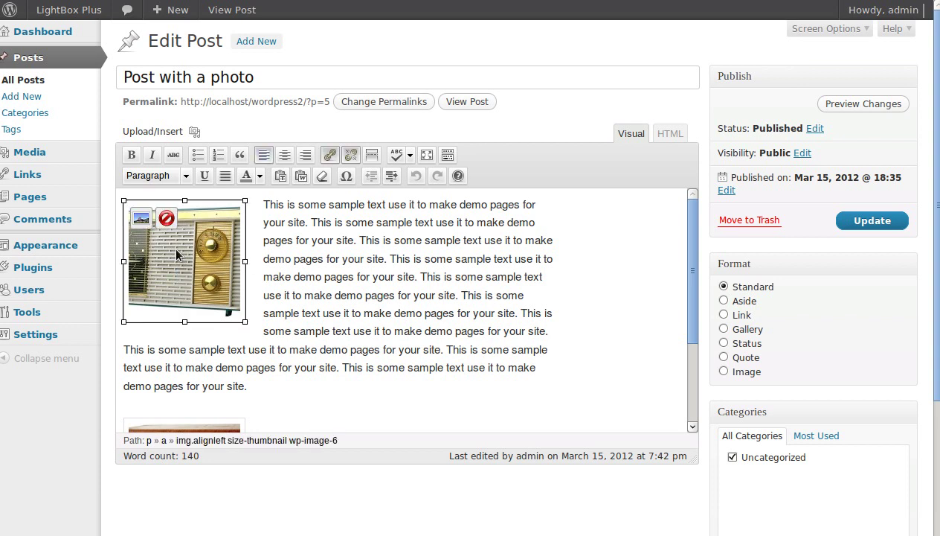
pyautogui.click(140, 219)
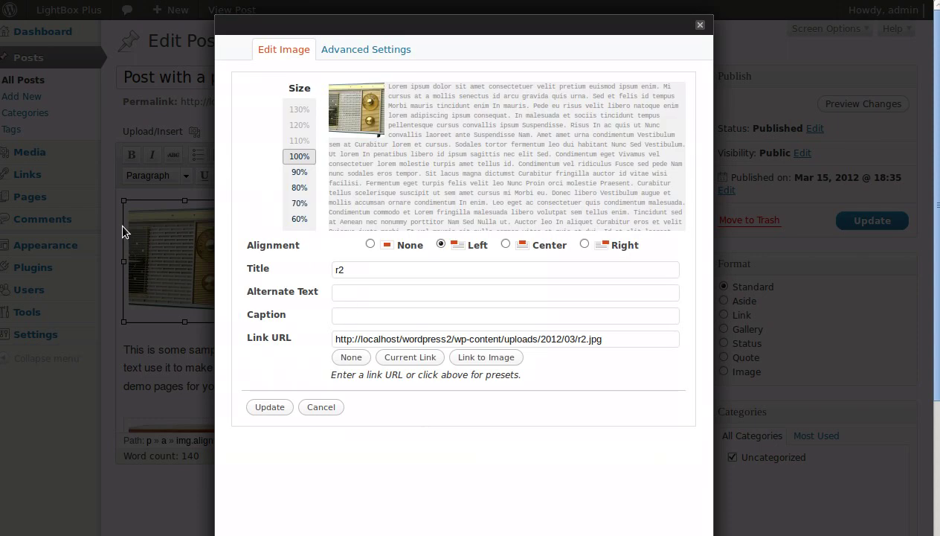
pyautogui.click(390, 53)
pyautogui.scroll(-1, 414, 410)
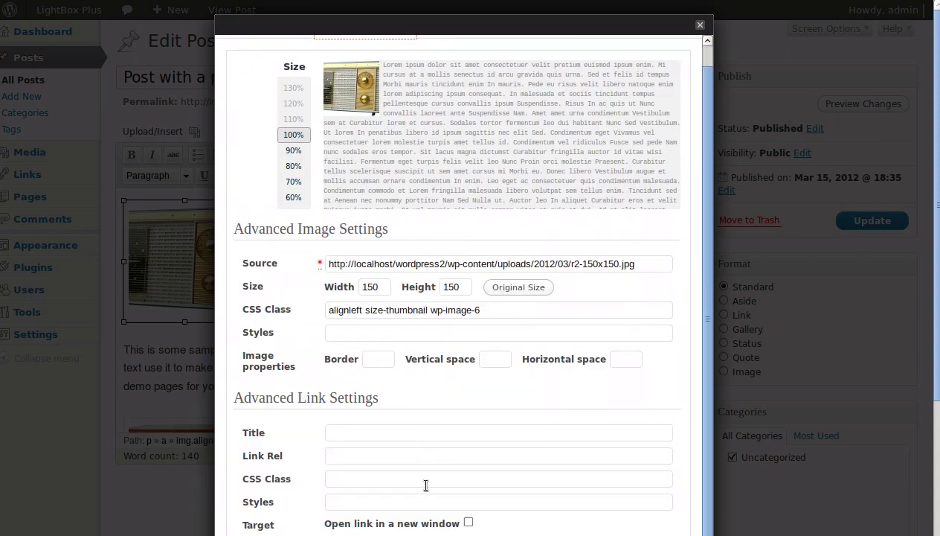
pyautogui.doubleClick(253, 478)
pyautogui.click(302, 479)
pyautogui.doubleClick(301, 479)
pyautogui.click(346, 480)
pyautogui.press('Return')
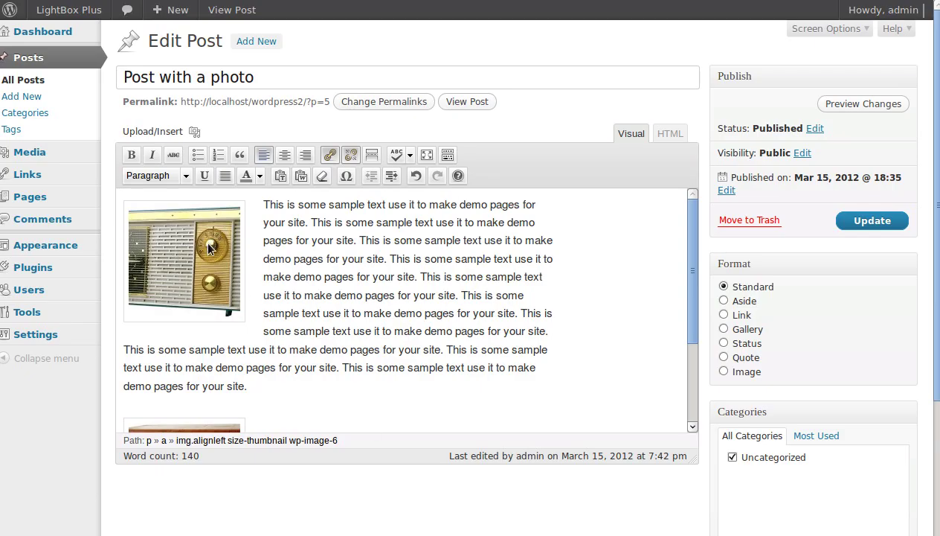
pyautogui.click(863, 221)
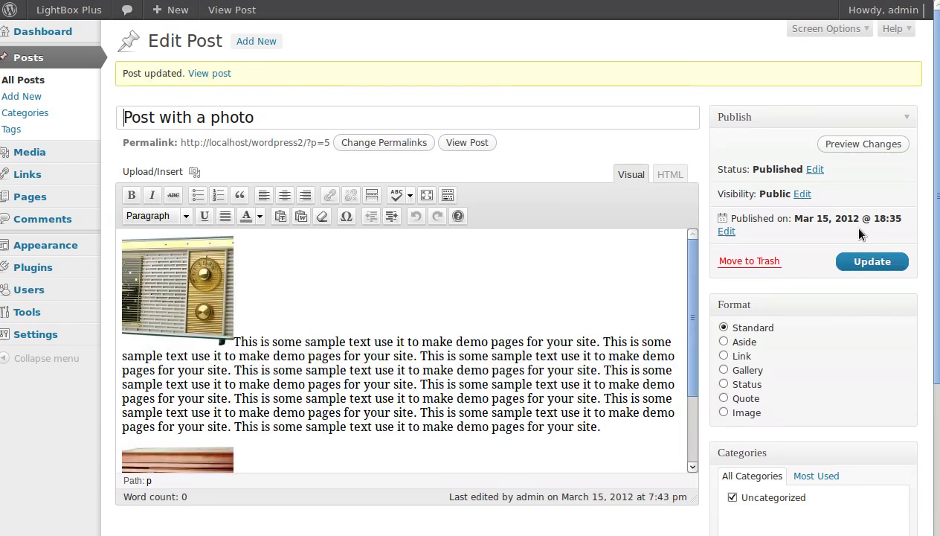
# View the published post and check how the radio photo beside the text opens, returning to the post each time
pyautogui.click(467, 143)
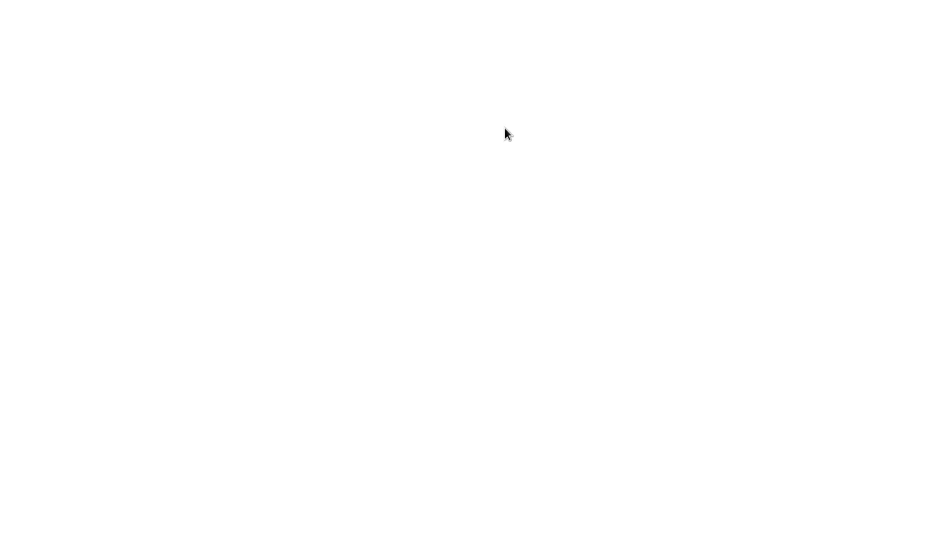
pyautogui.scroll(-5, 521, 204)
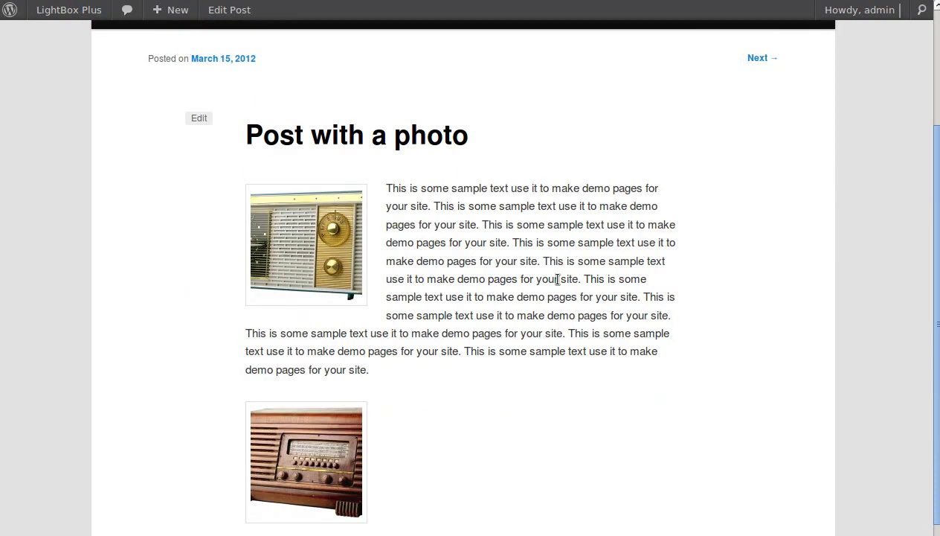
pyautogui.click(281, 233)
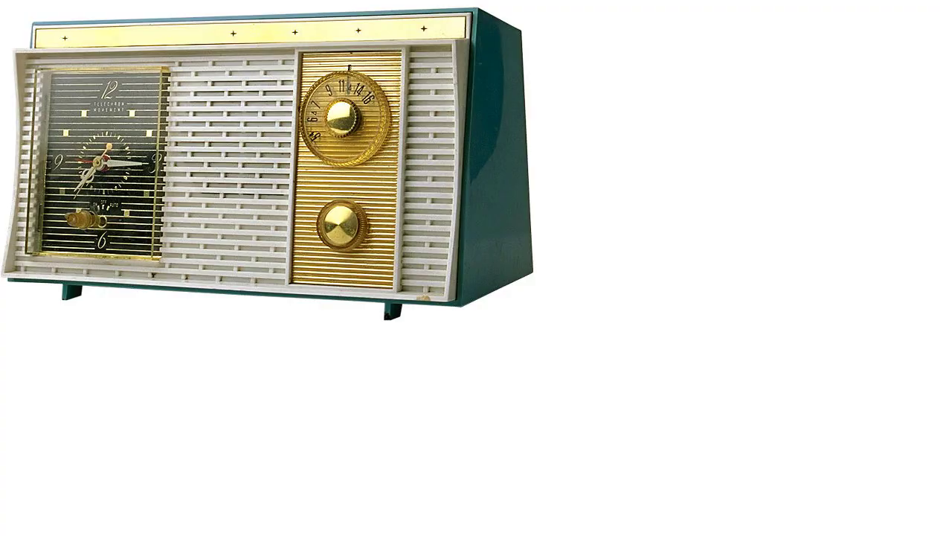
pyautogui.hotkey('alt', 'Left')
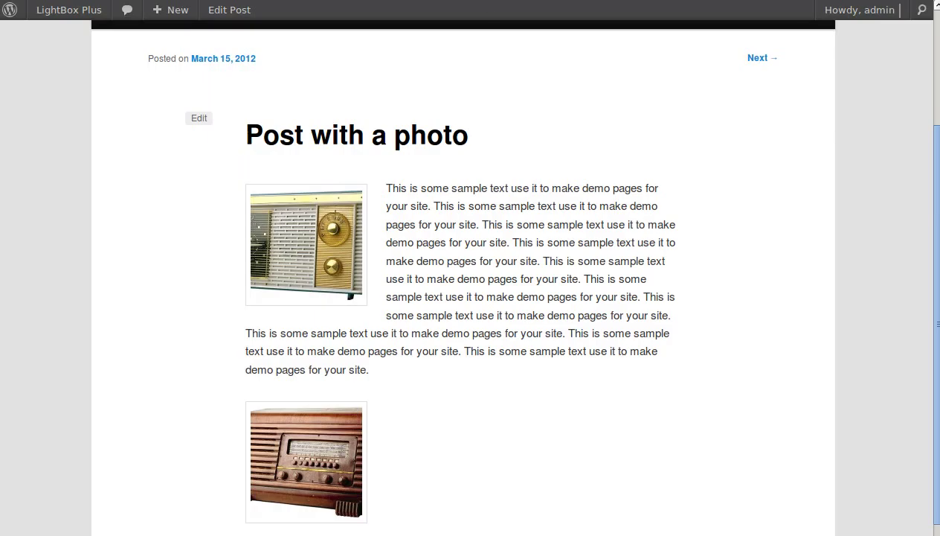
pyautogui.click(301, 216)
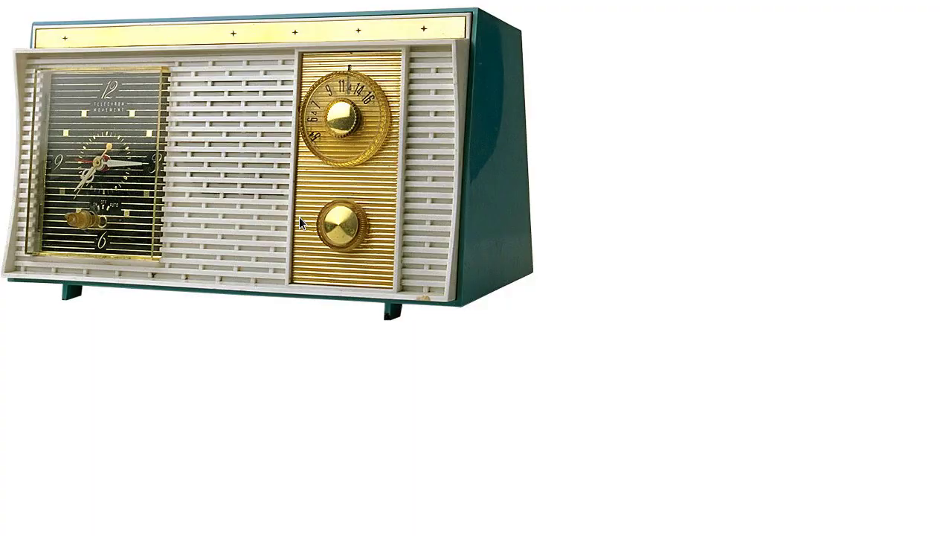
pyautogui.hotkey('alt', 'Left')
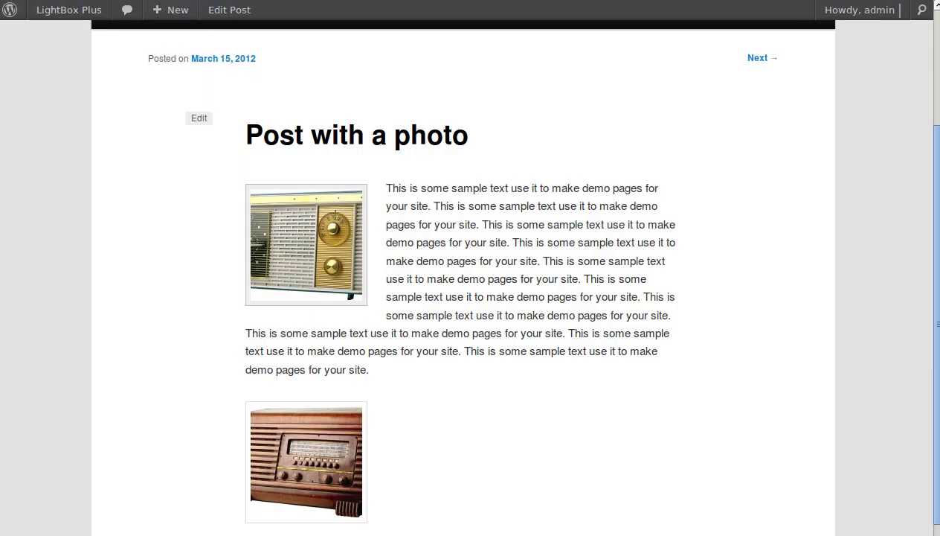
# Return to the public page of "Post with a photo" and reopen the post for editing
pyautogui.hotkey('alt', 'Left')
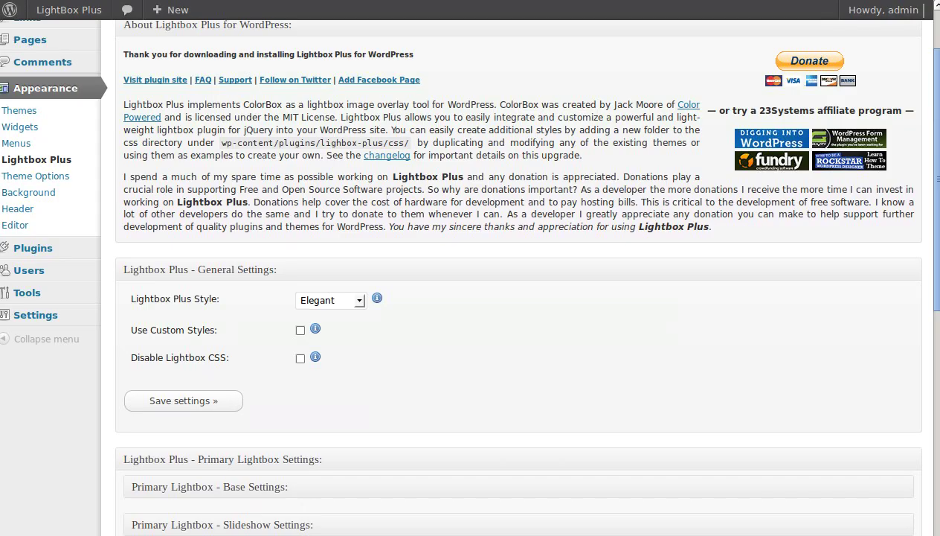
pyautogui.hotkey('alt', 'Right')
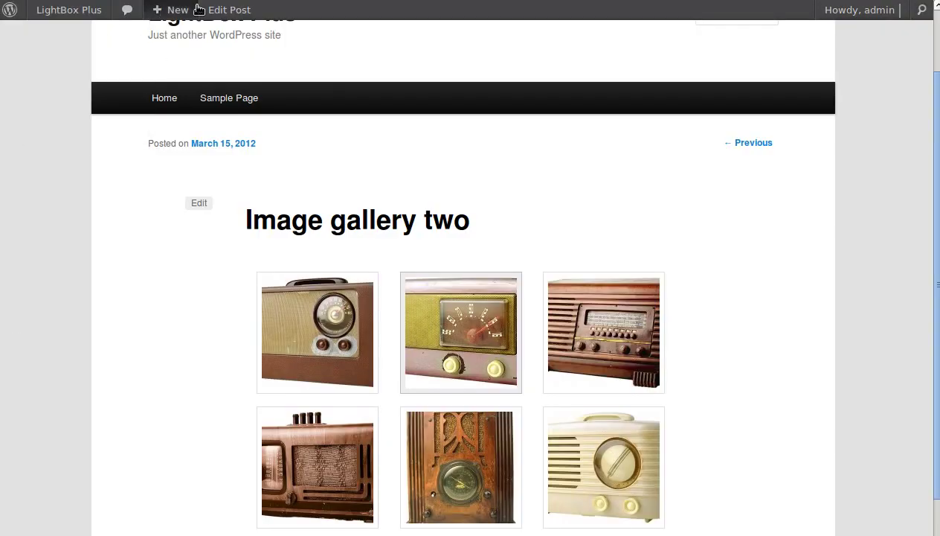
pyautogui.click(223, 10)
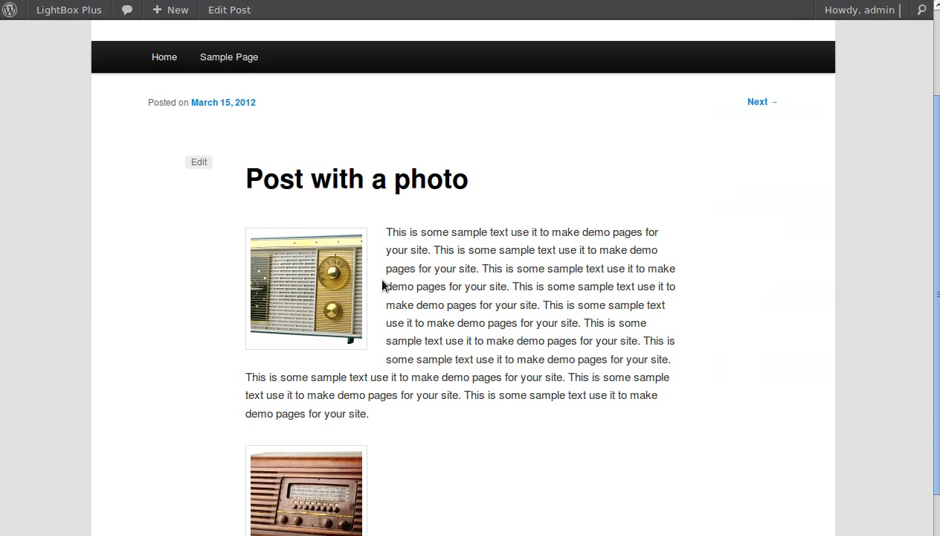
pyautogui.click(227, 11)
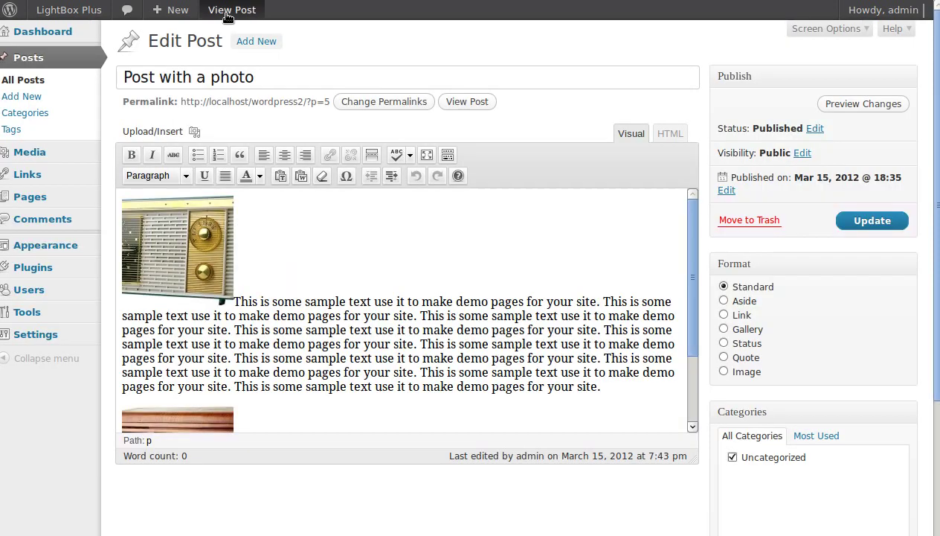
# Set the link CSS class of the radio photo beside the text to cboxModal, save the image settings and update the post
pyautogui.click(169, 240)
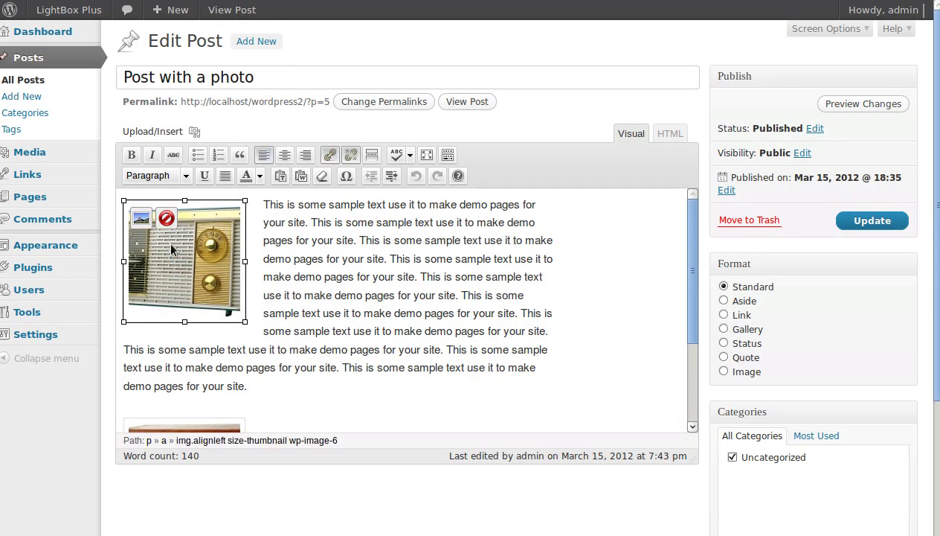
pyautogui.click(141, 218)
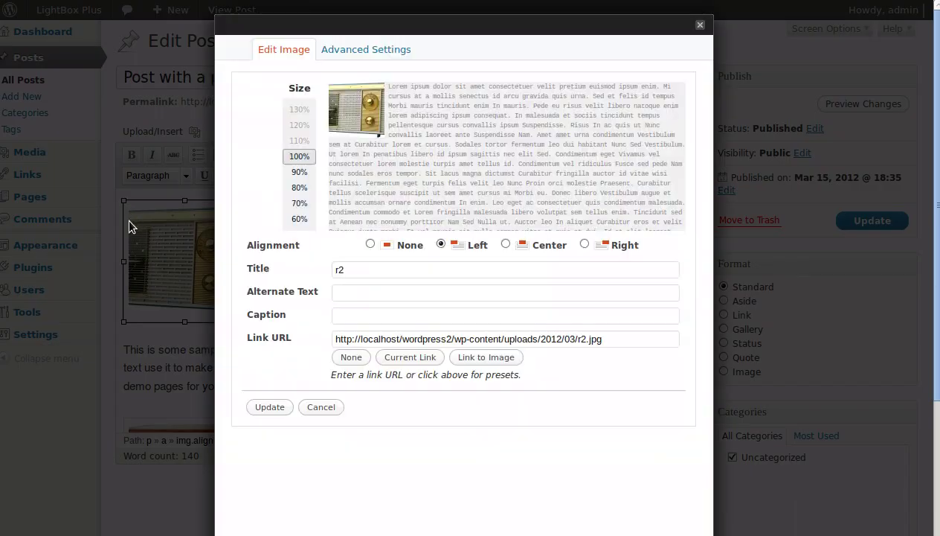
pyautogui.click(384, 51)
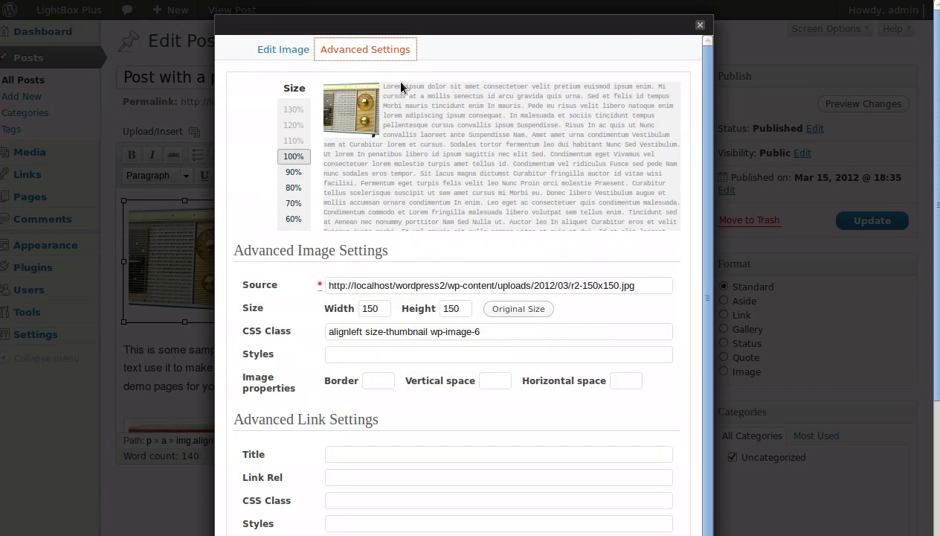
pyautogui.scroll(-1, 425, 445)
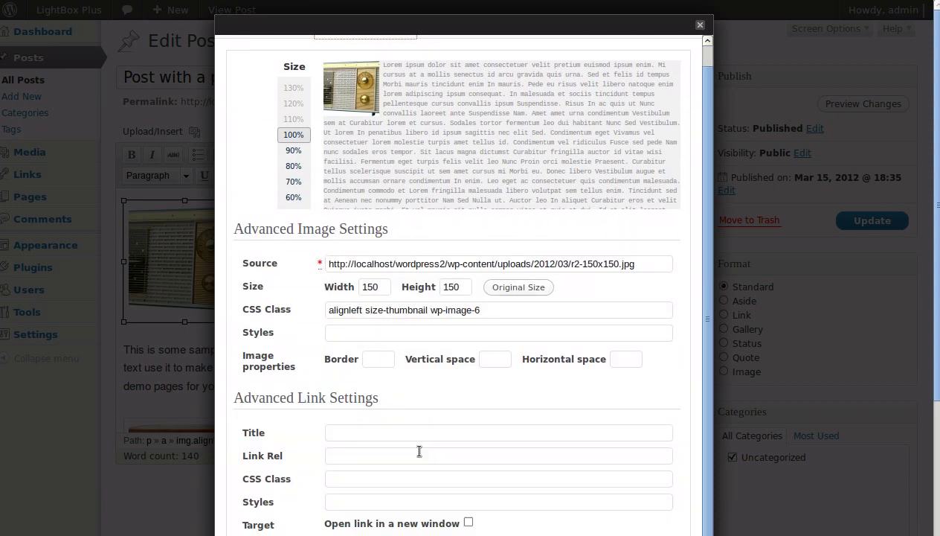
pyautogui.click(334, 476)
pyautogui.write('cboxModal')
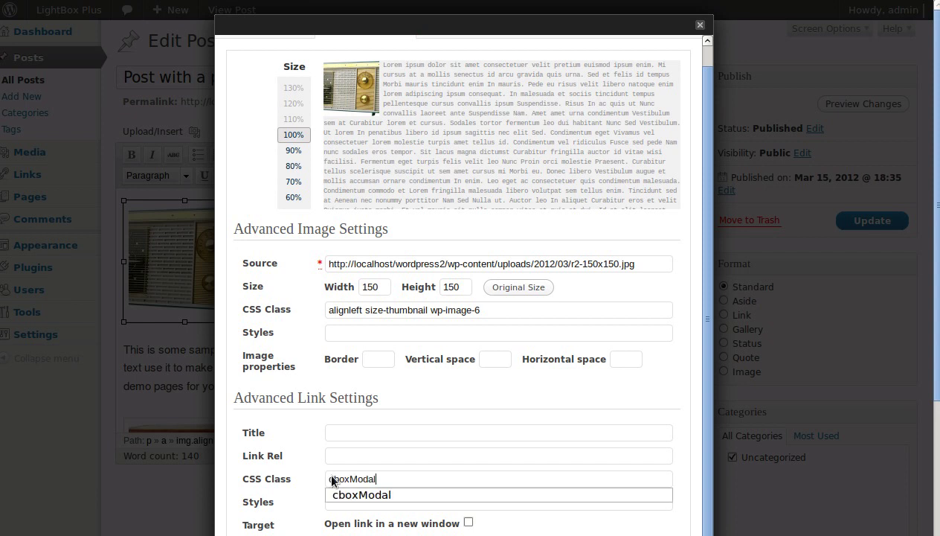
pyautogui.click(257, 479)
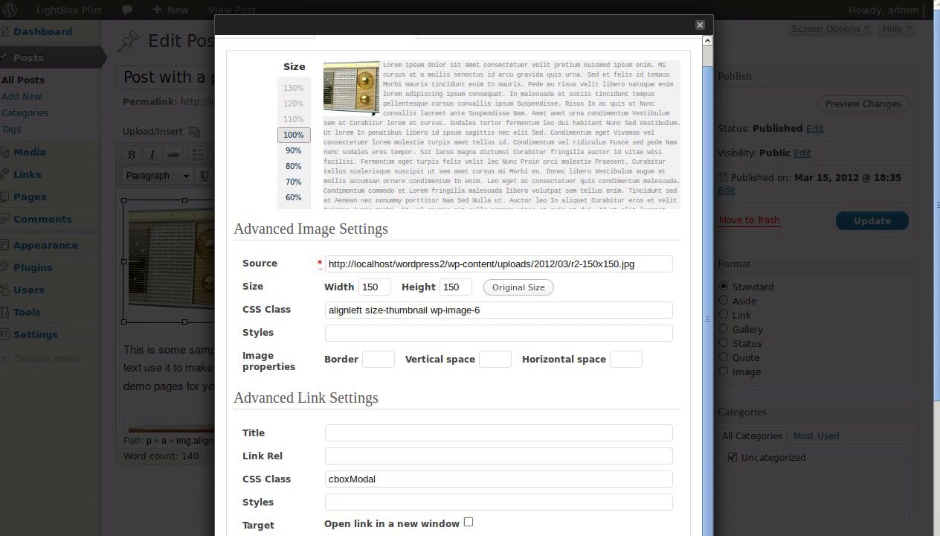
pyautogui.press('Return')
pyautogui.click(860, 222)
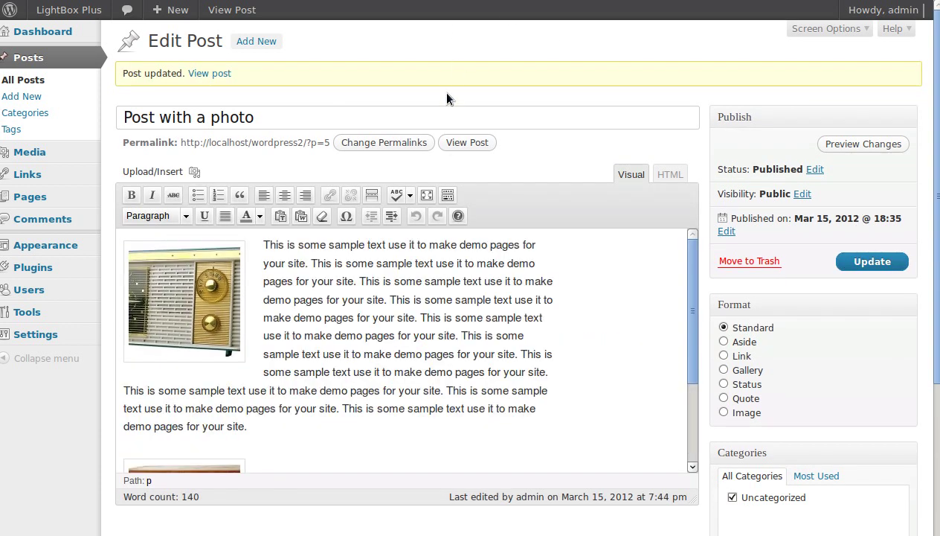
# View the updated post, open the radio photo beside the text to check its lightbox effect, and close the enlarged image
pyautogui.click(453, 144)
pyautogui.click(316, 381)
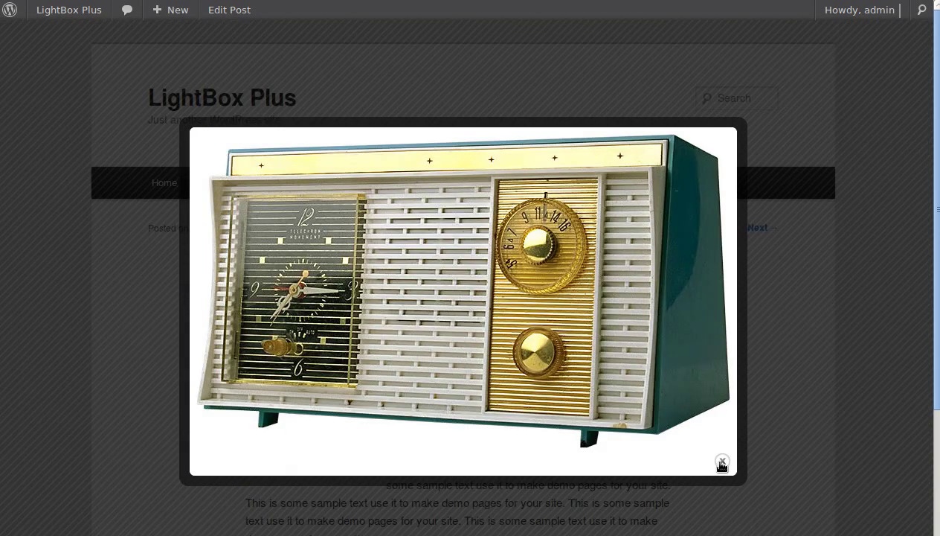
pyautogui.click(722, 462)
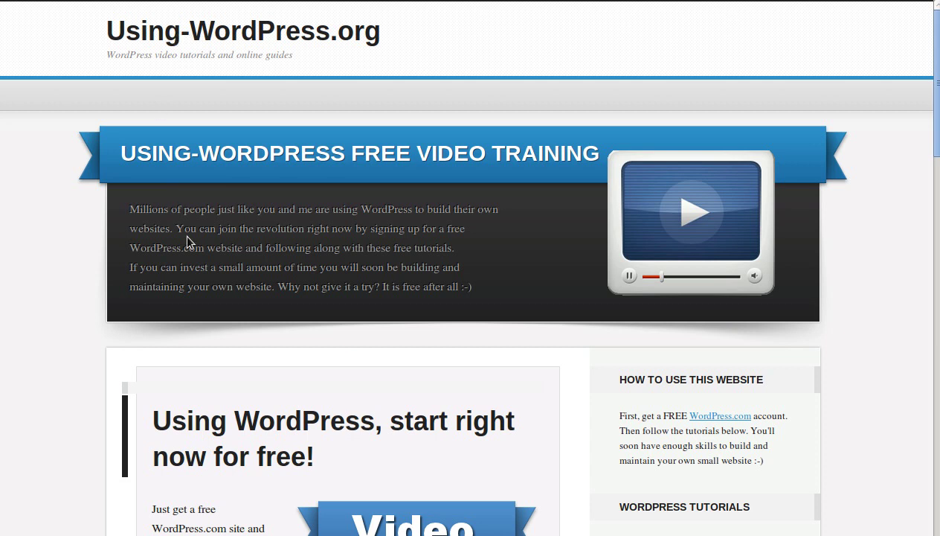
pyautogui.scroll(-3, 340, 311)
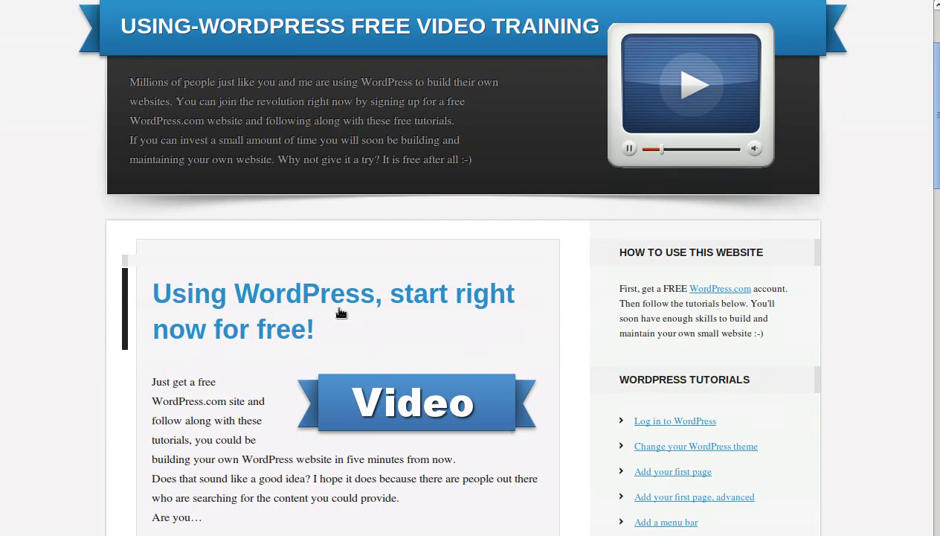
pyautogui.scroll(3, 340, 313)
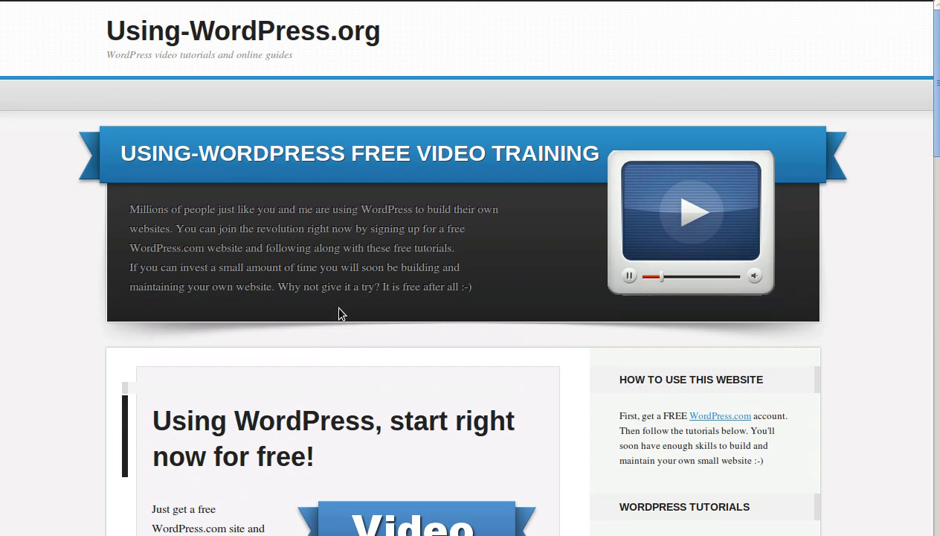